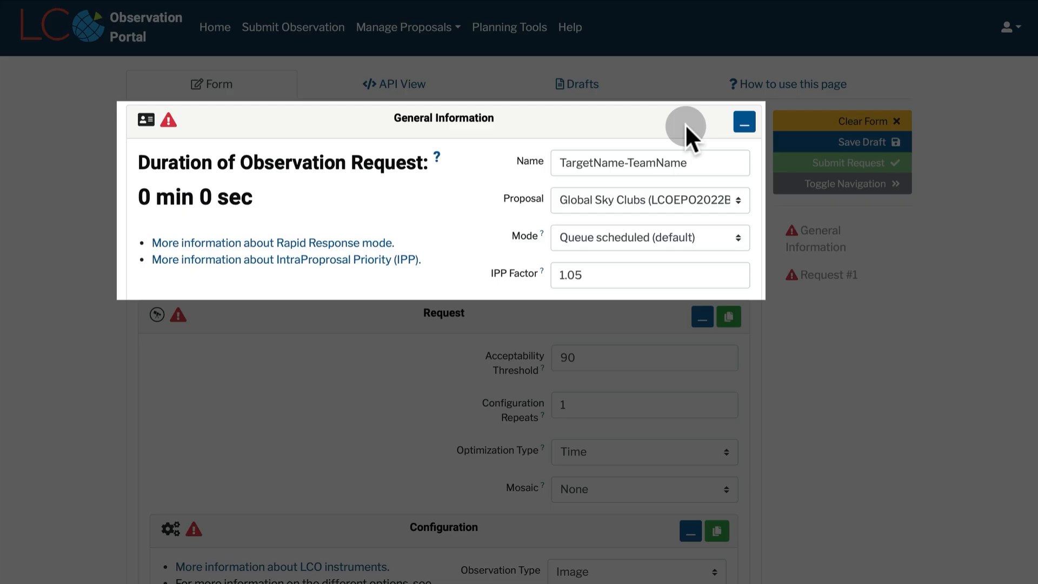
Review the available observation modes and the IPP factor in the General Information section.
left_click(736, 241)
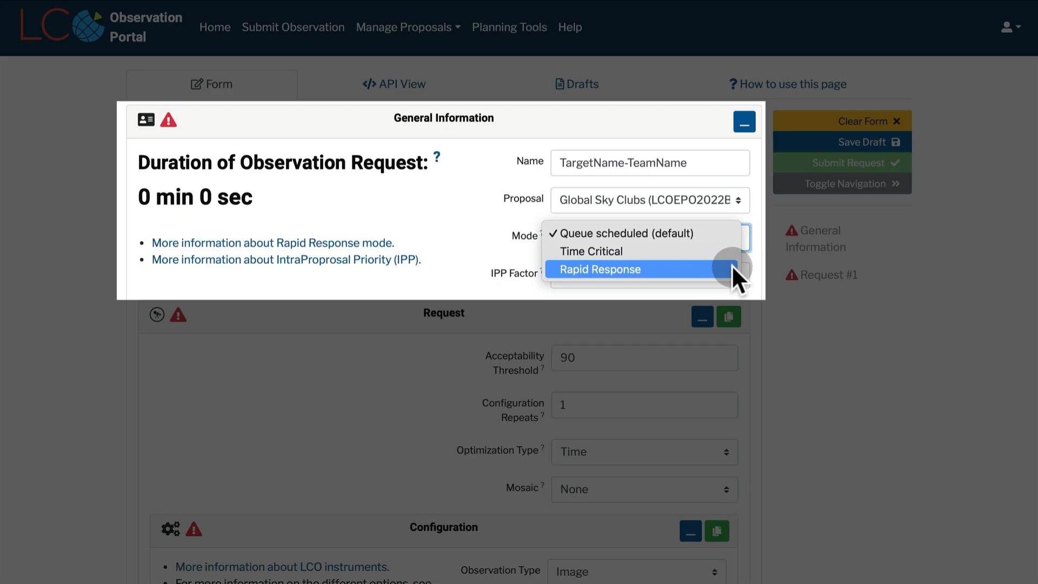
left_click(748, 256)
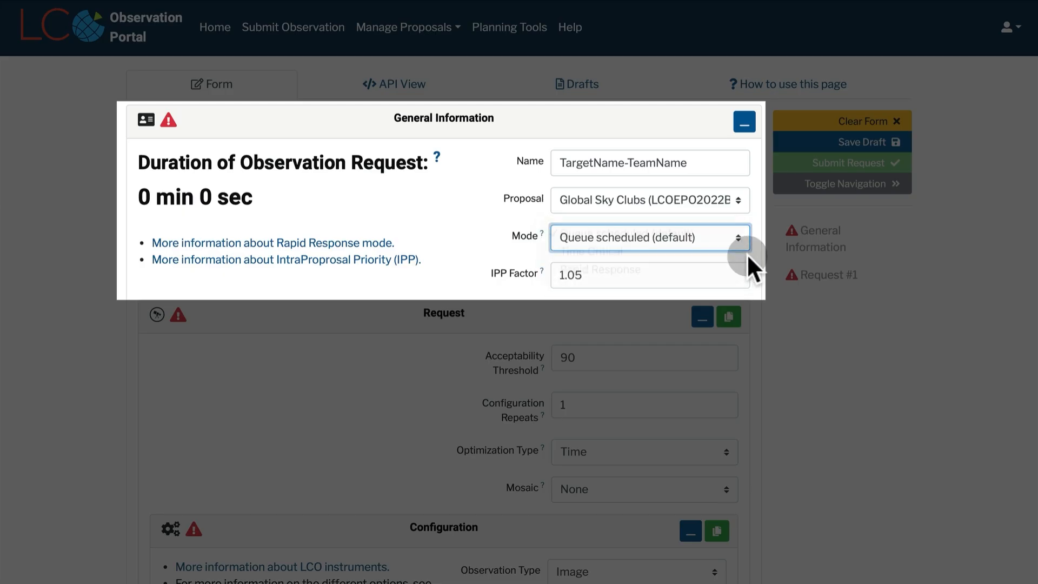
left_click(617, 274)
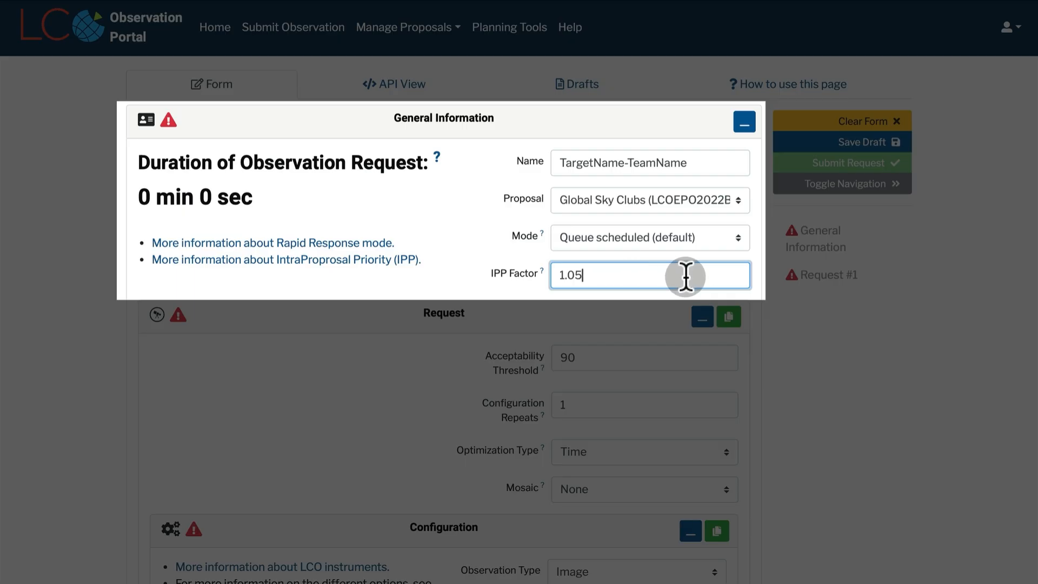
left_click(758, 273)
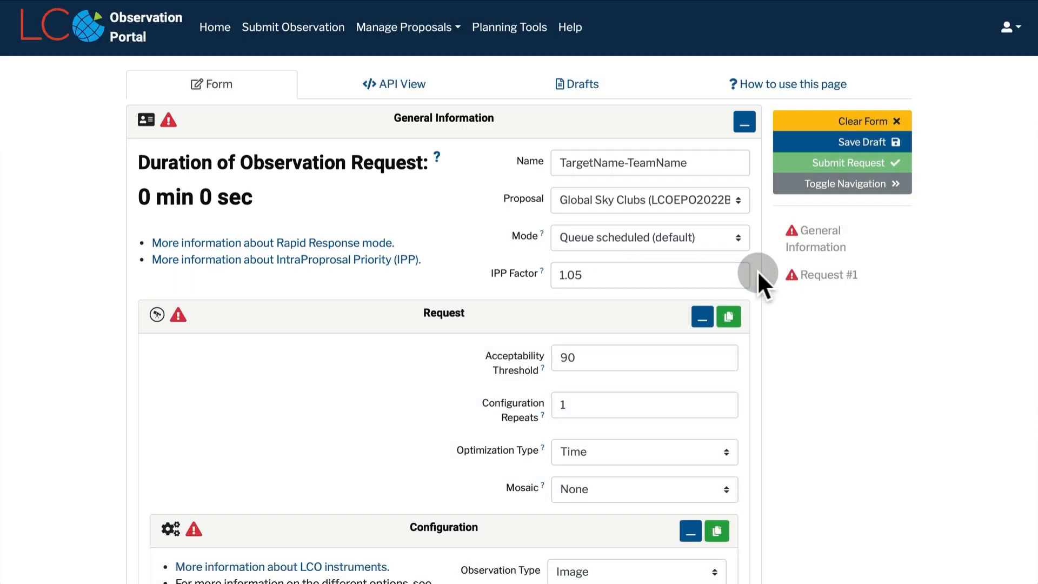
Review the Request section's acceptability threshold, configuration repeats, optimization type choices and mosaic choices.
scroll(758, 270, "down", 3)
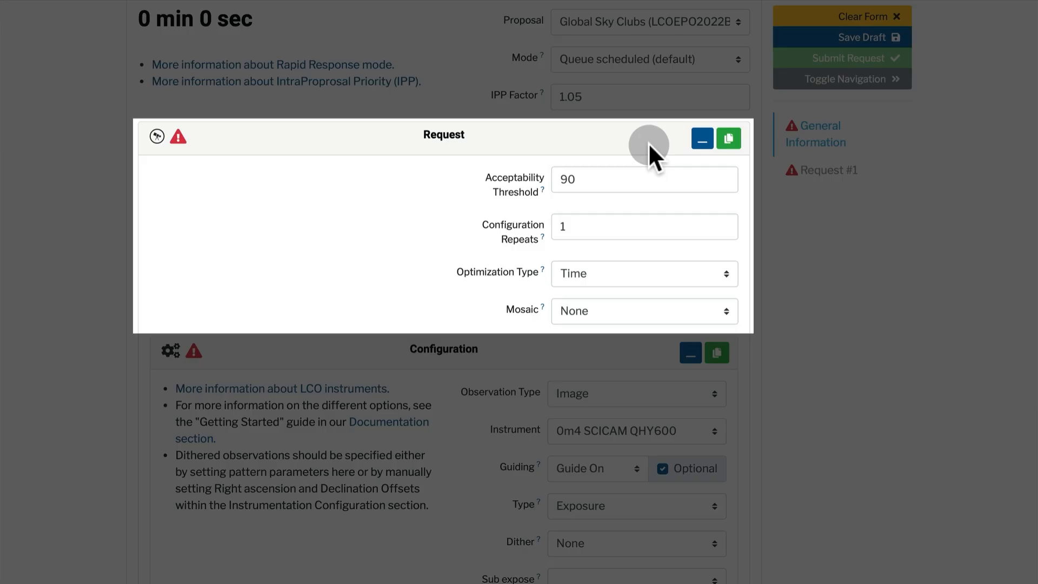
left_click(639, 176)
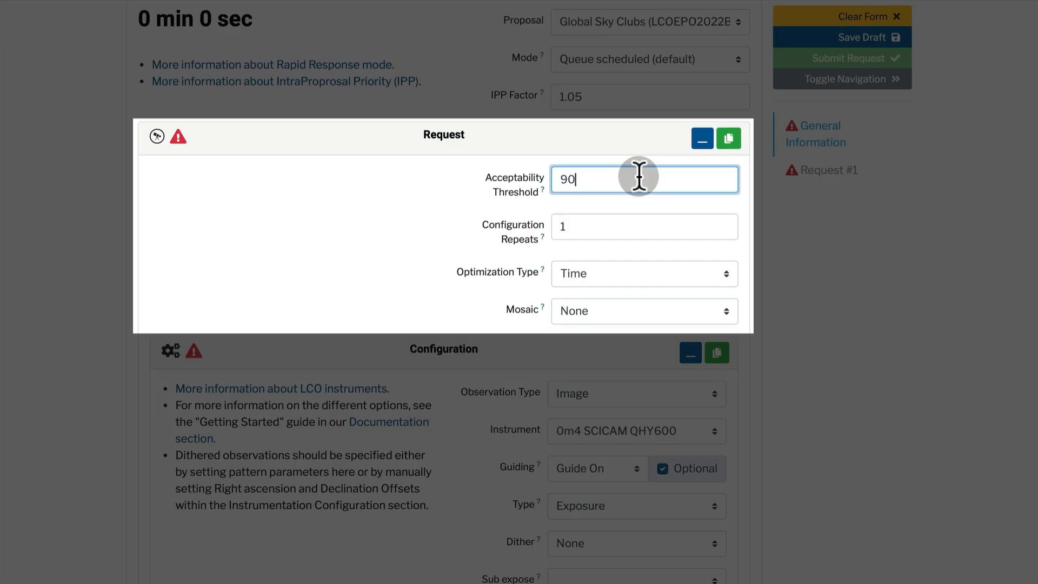
left_click(612, 225)
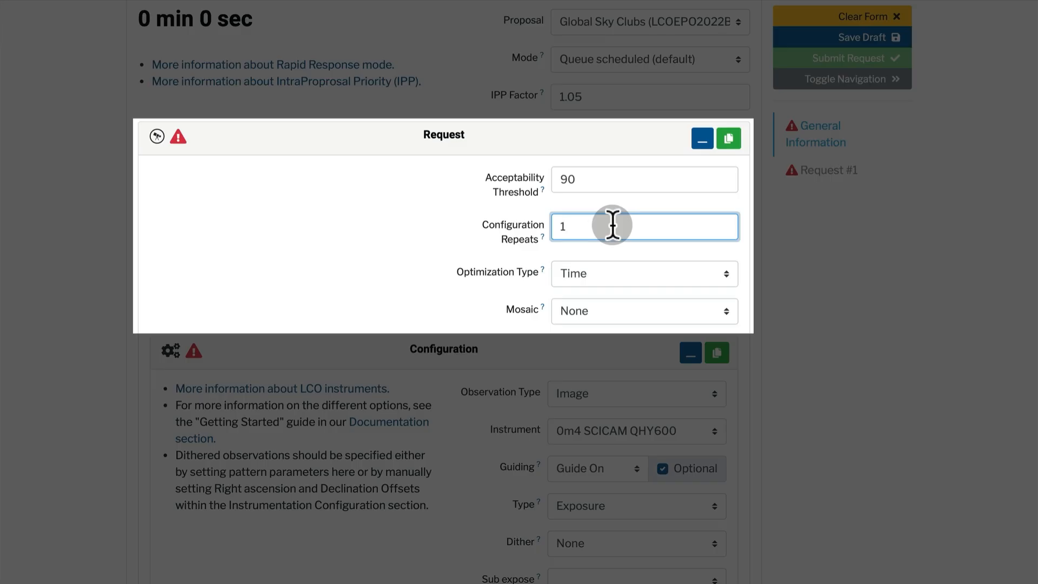
left_click(726, 274)
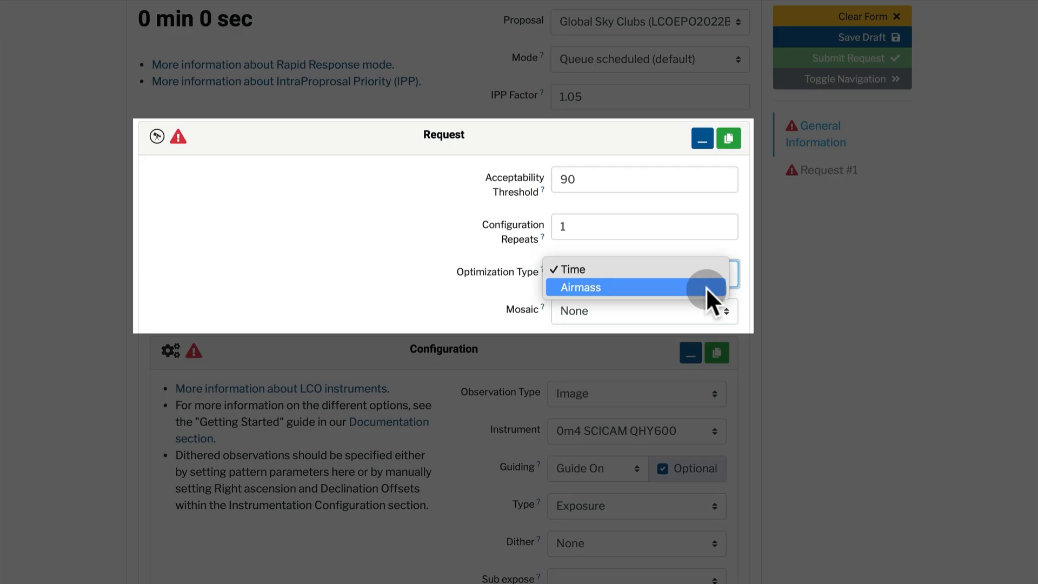
left_click(744, 284)
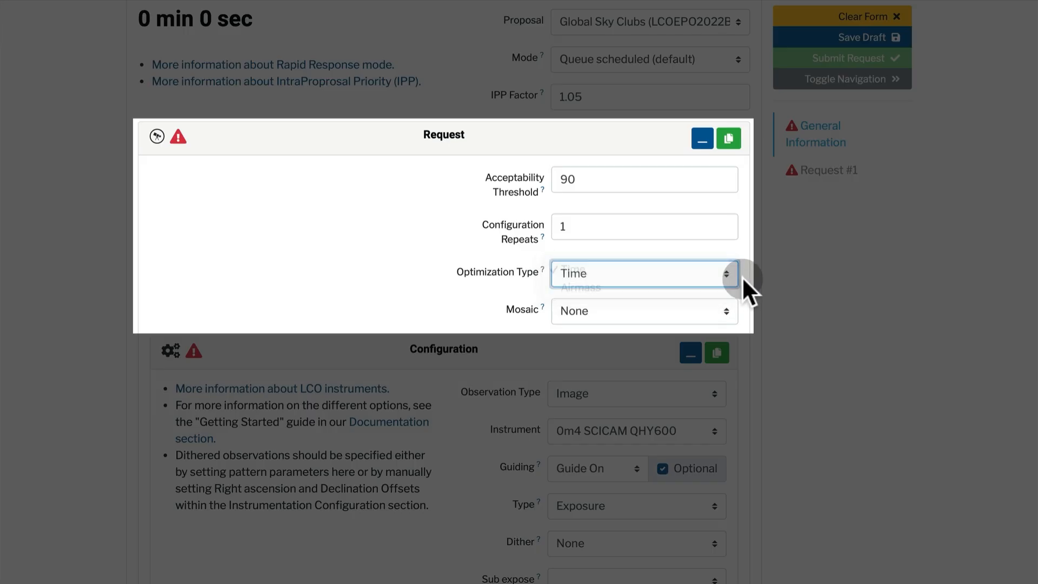
left_click(731, 313)
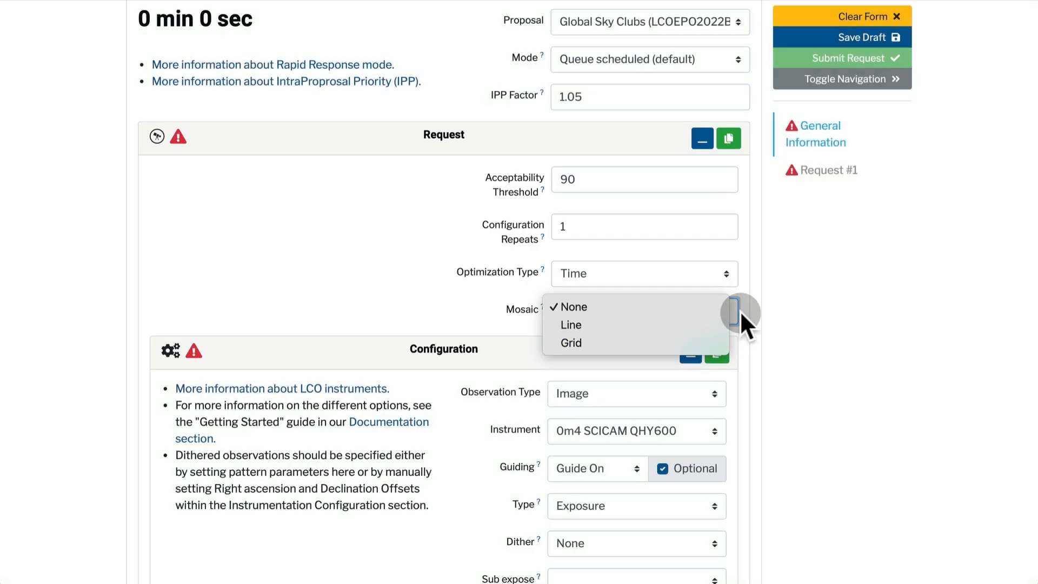
left_click(739, 311)
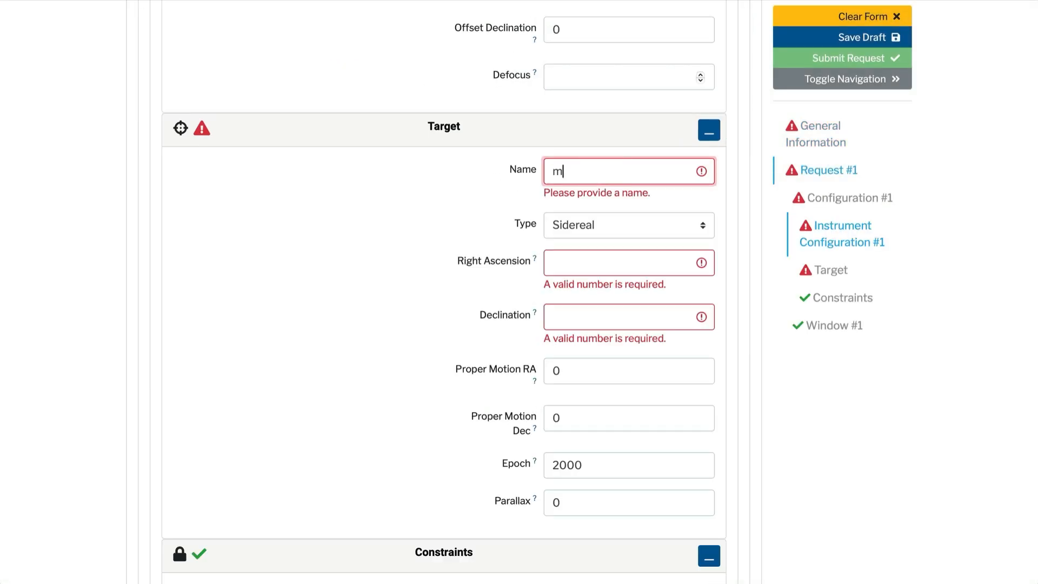
Complete the target name as m51 and set the exposure time to 120.
type("51")
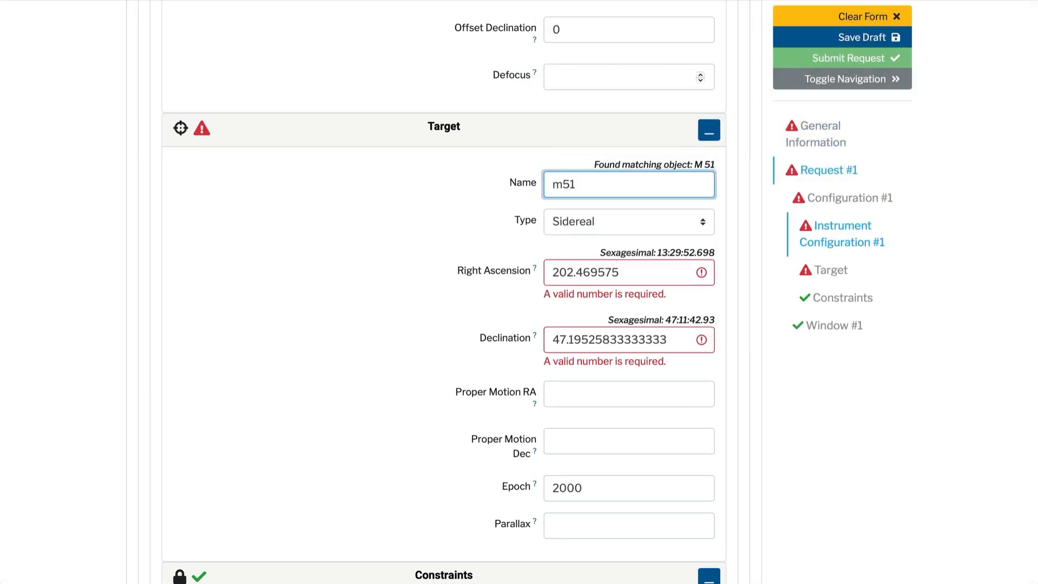
scroll(444, 292, "up", 3)
scroll(540, 104, "up", 3)
left_click(595, 177)
type("120")
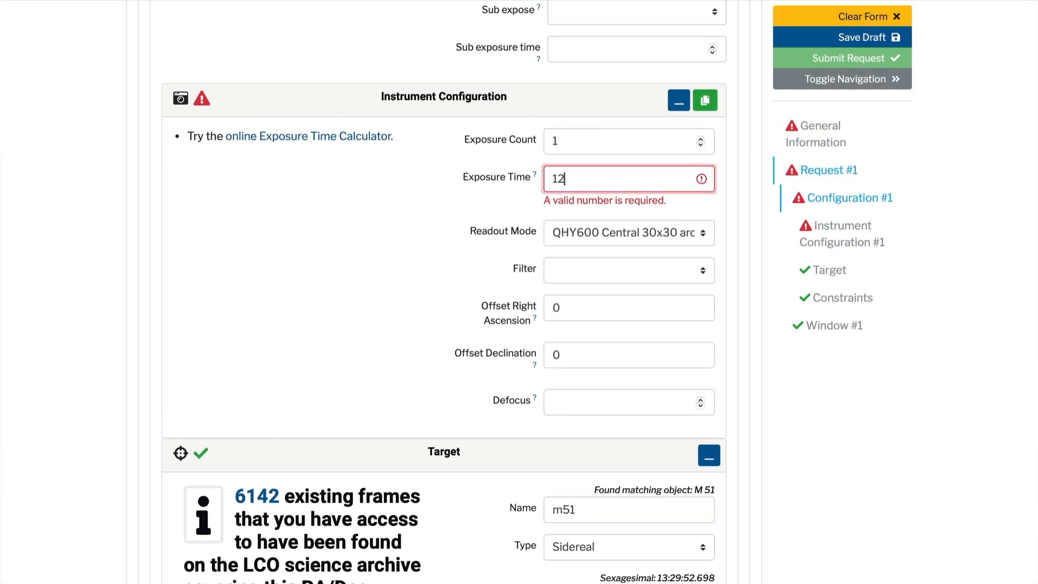
Select a filter in the Instrument Configuration section.
scroll(580, 293, "up", 1)
left_click(579, 294)
left_click(578, 314)
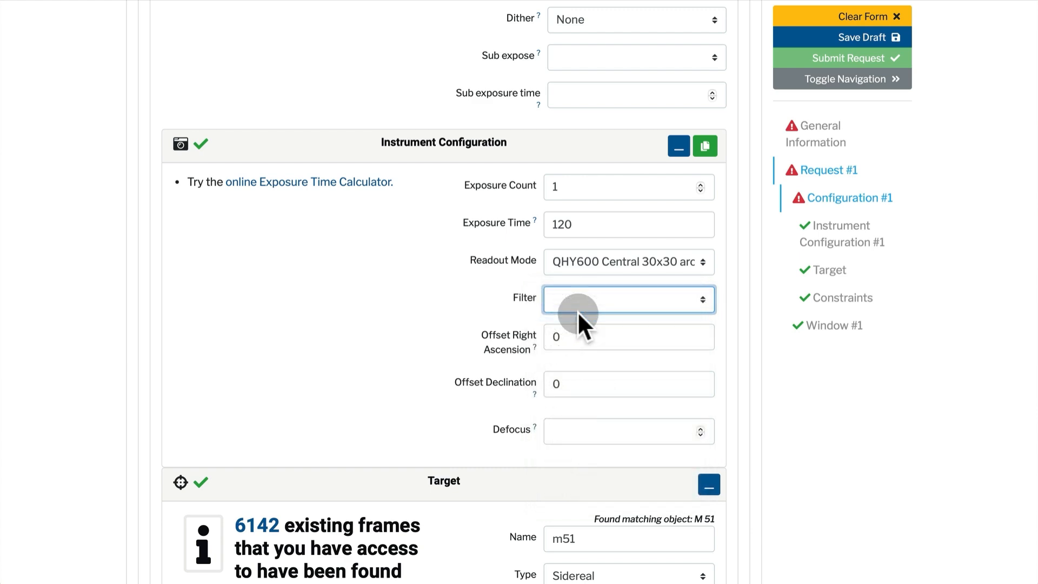
Set the request's mosaic to Line and review its point overlap, number of points, orientation and center settings.
scroll(470, 249, "up", 4)
scroll(469, 248, "up", 4)
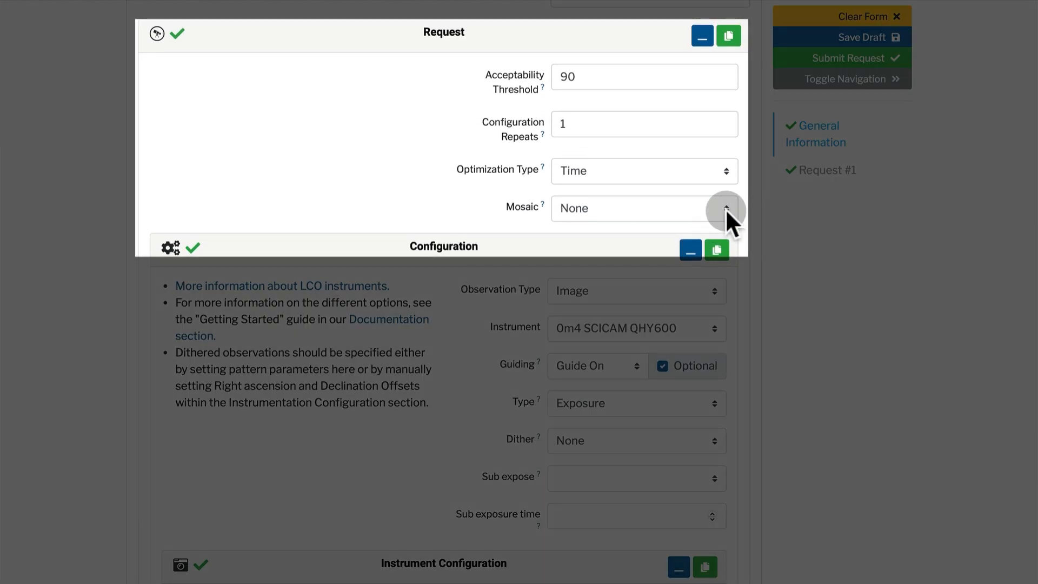
left_click(725, 208)
left_click(722, 221)
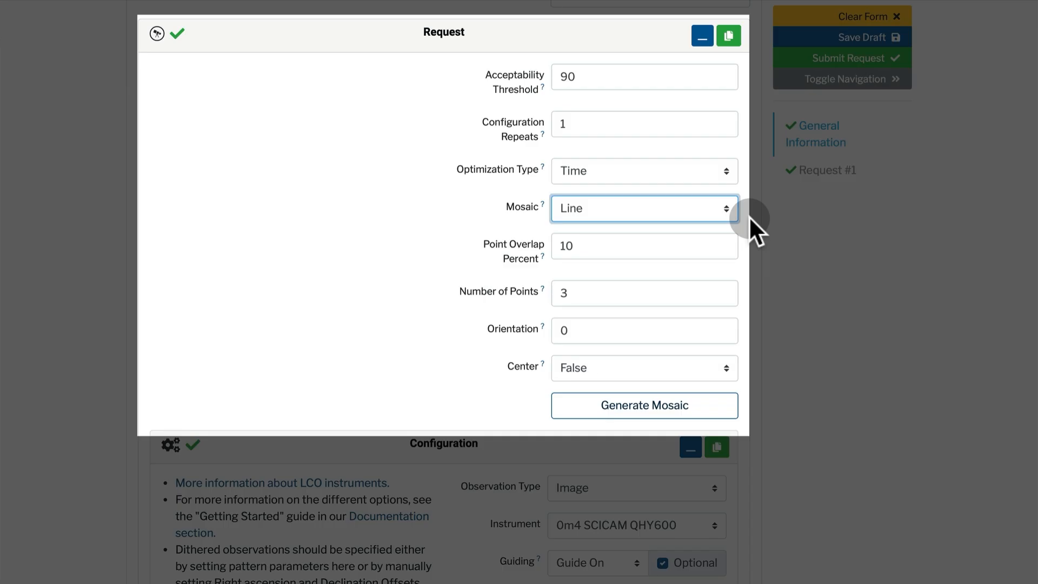
left_click(641, 250)
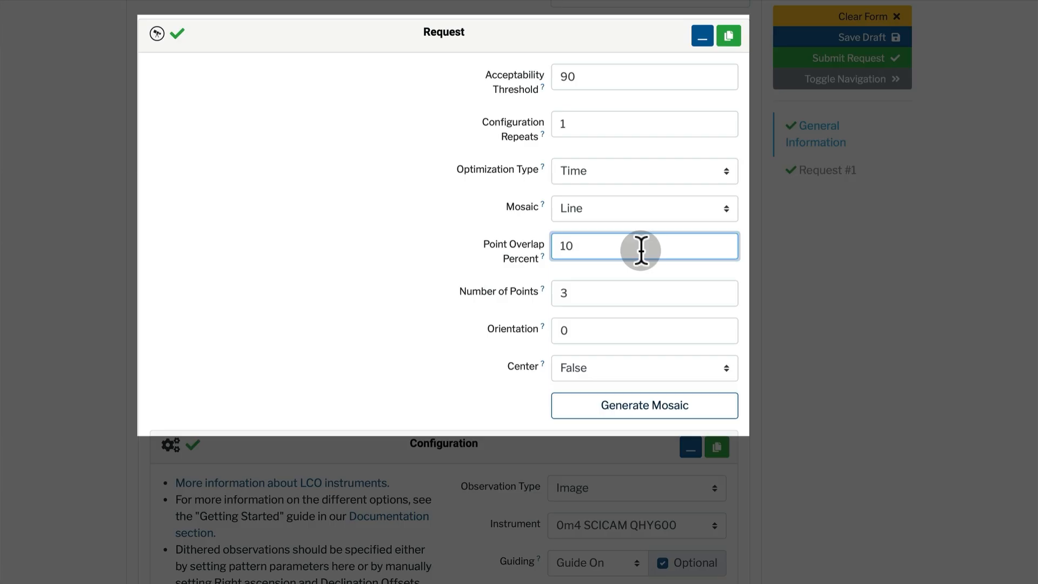
left_click(626, 290)
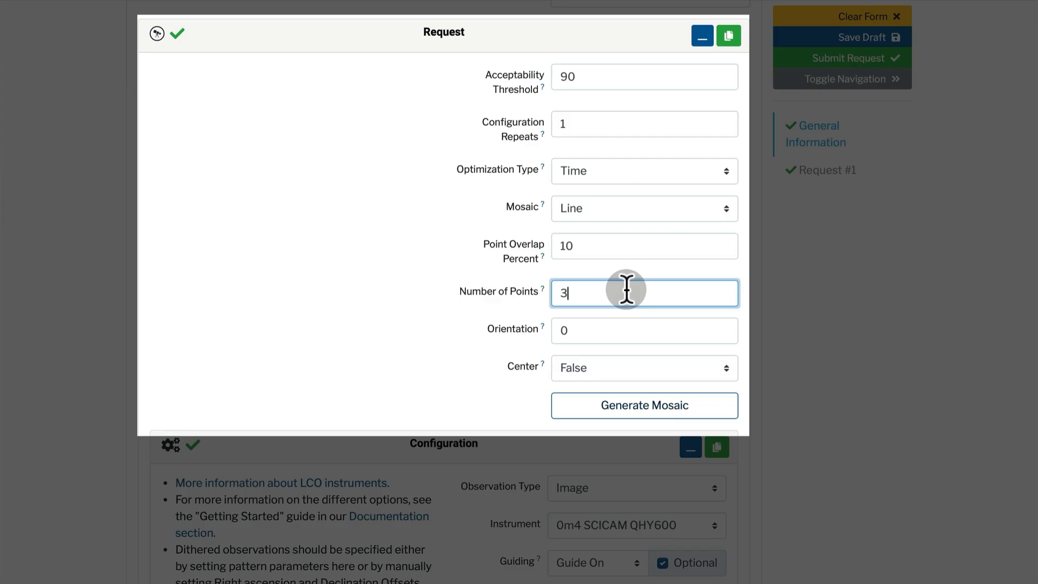
left_click(616, 329)
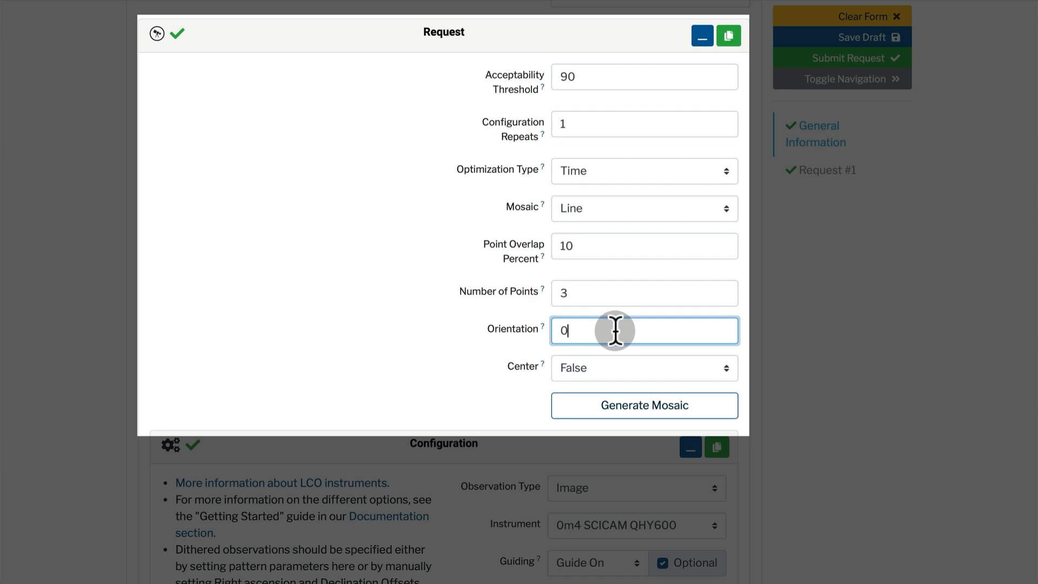
left_click(719, 369)
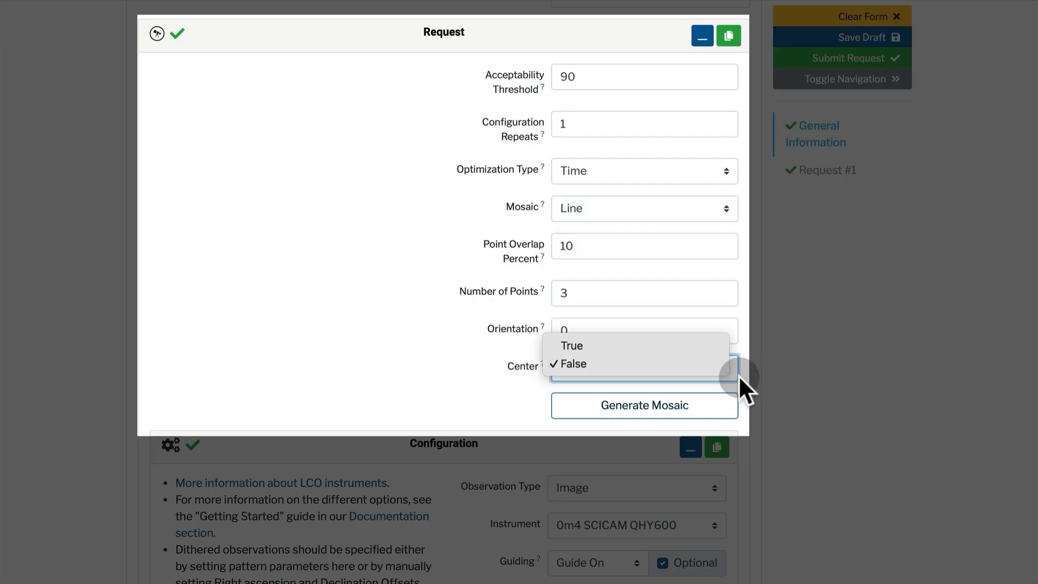
left_click(719, 363)
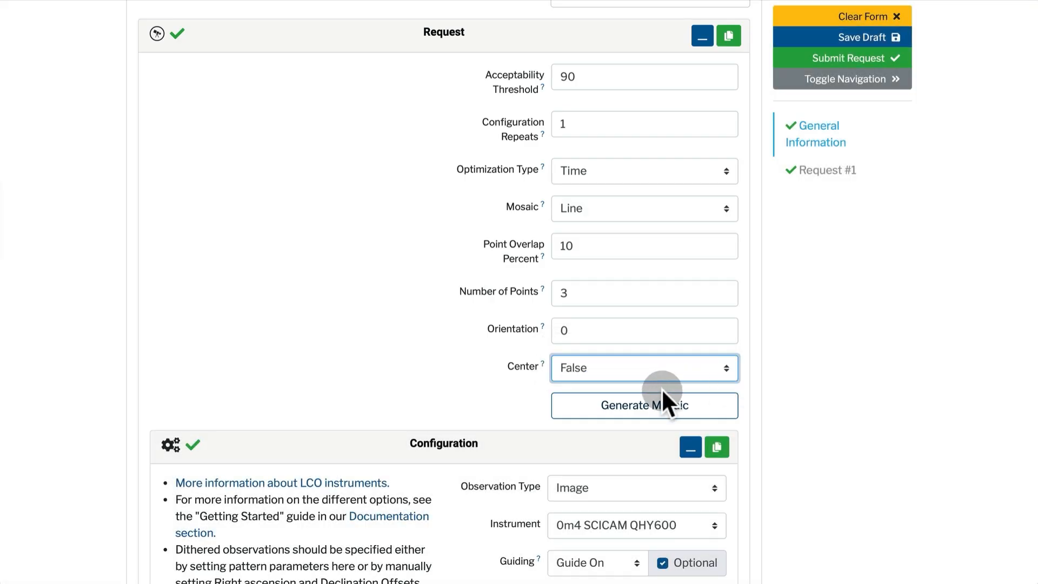
Generate the line mosaic, examine its pointing pattern and dismiss the preview.
left_click(660, 409)
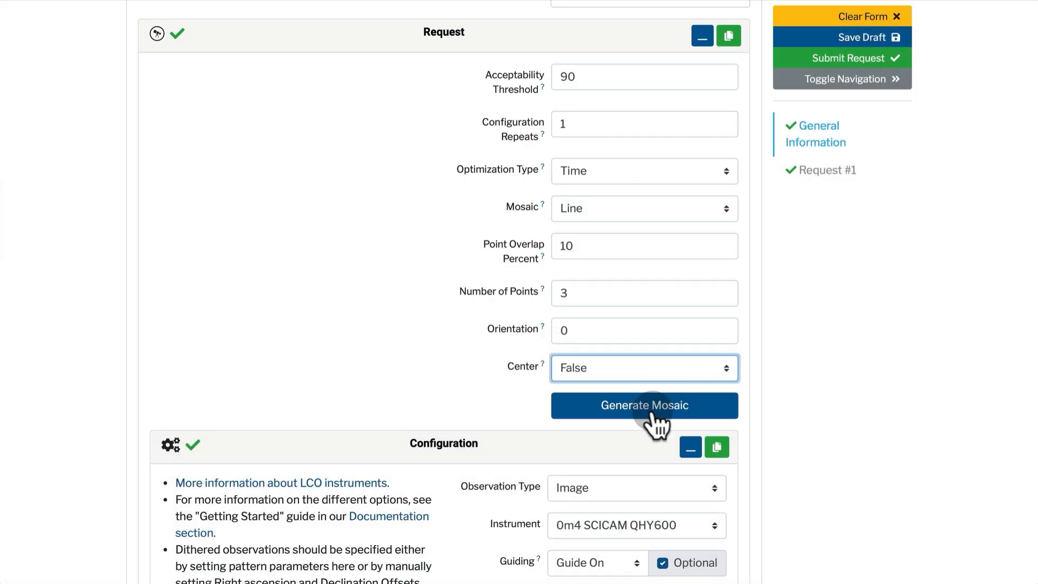
scroll(754, 423, "down", 2)
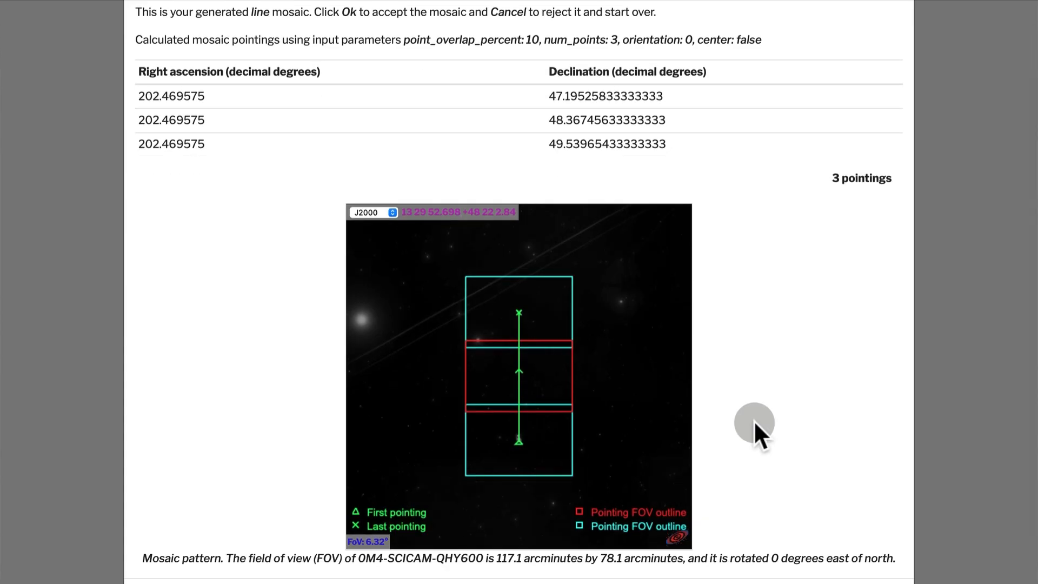
left_click(928, 340)
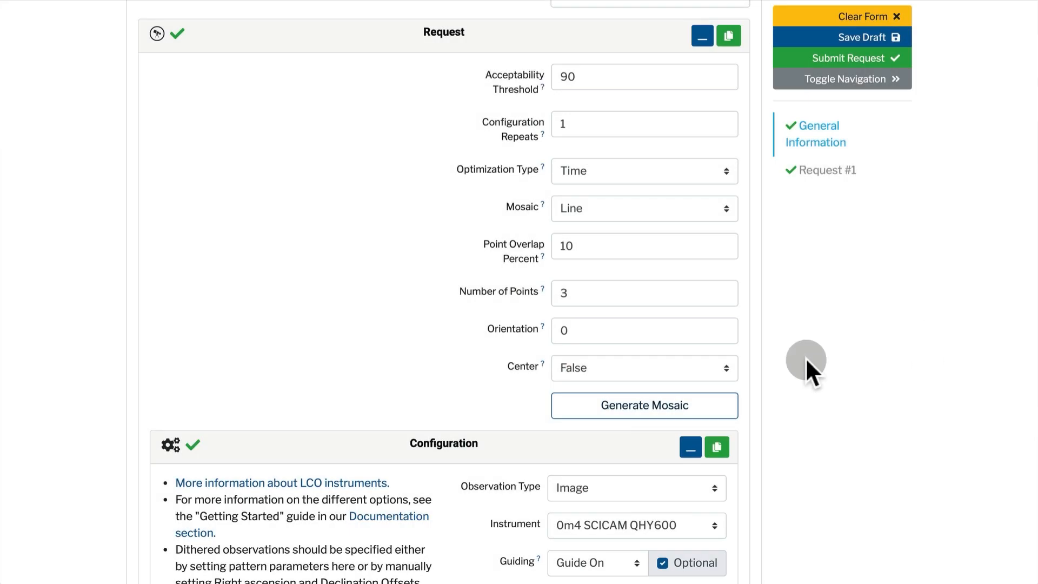
Switch the mosaic to Grid, generate it with 10 percent overlaps, 3 rows and 3 columns, and examine the pointing pattern.
scroll(674, 266, "up", 1)
left_click(715, 240)
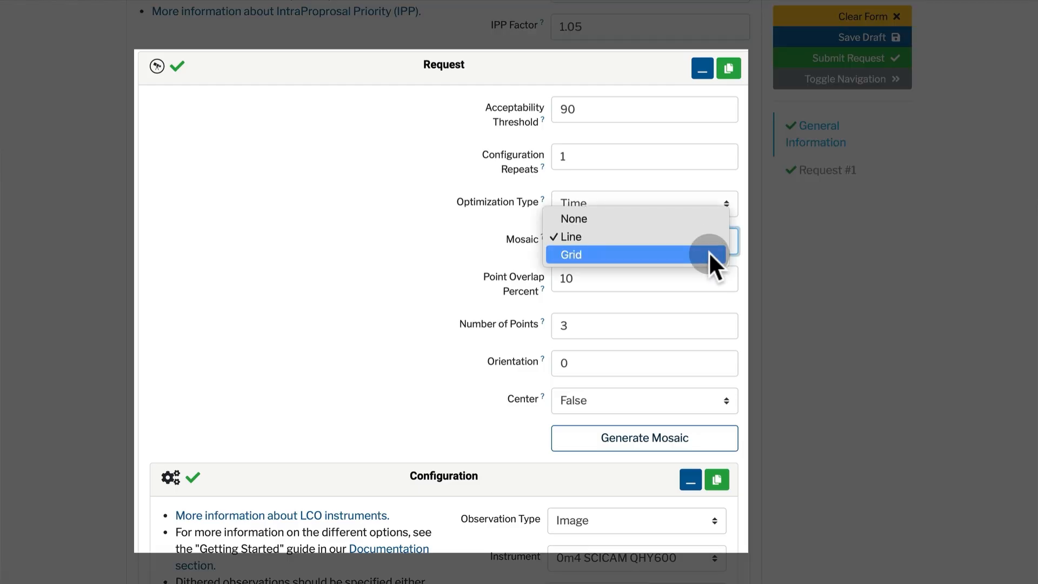
left_click(709, 255)
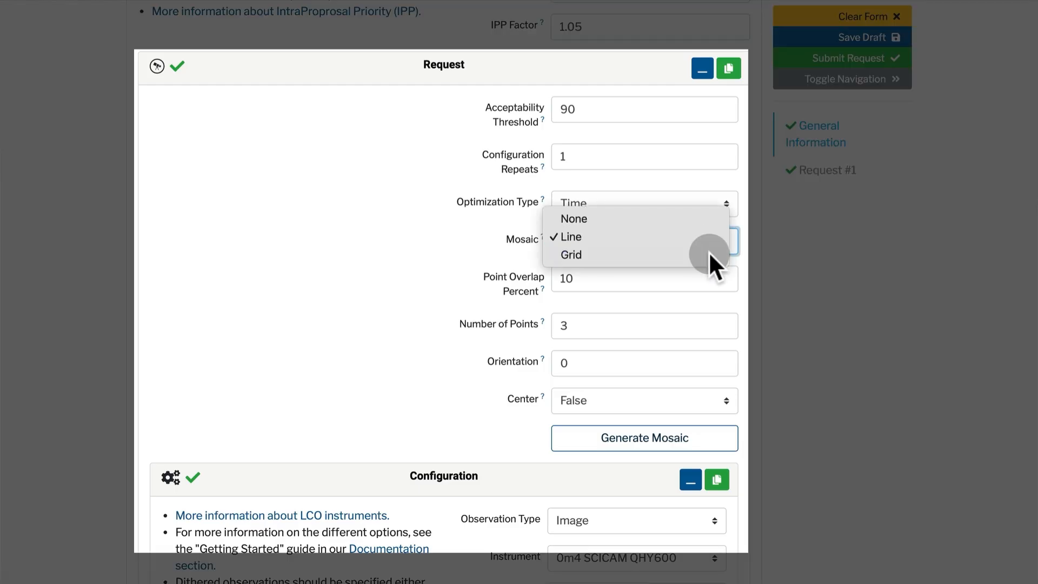
left_click(701, 282)
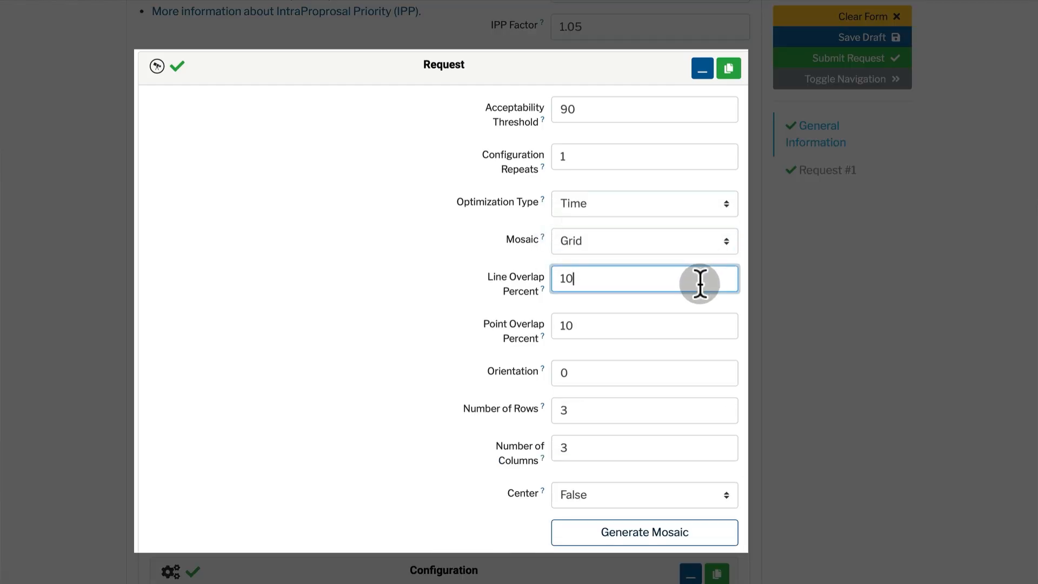
left_click(658, 326)
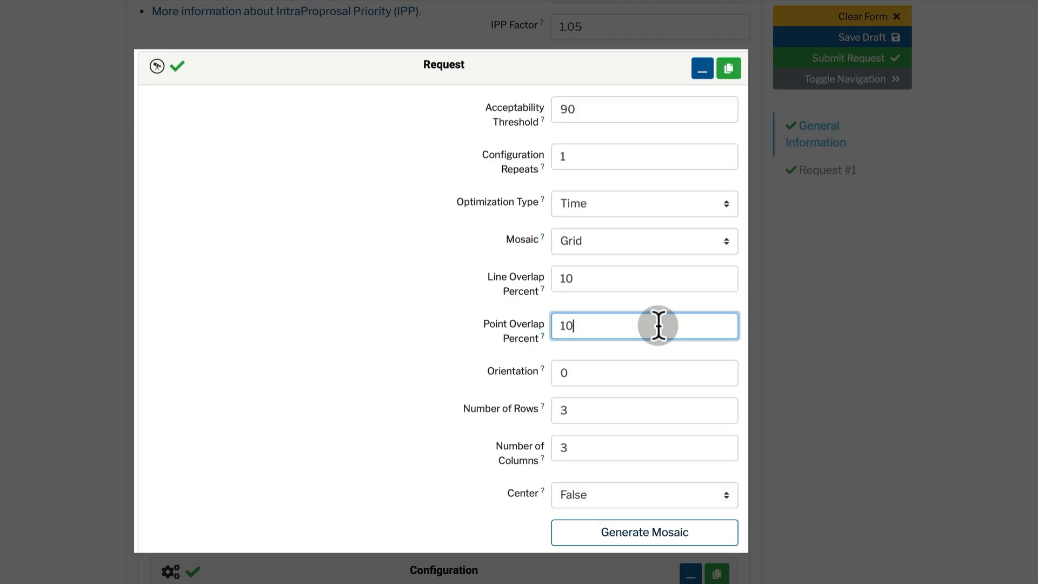
left_click(614, 454)
left_click(623, 534)
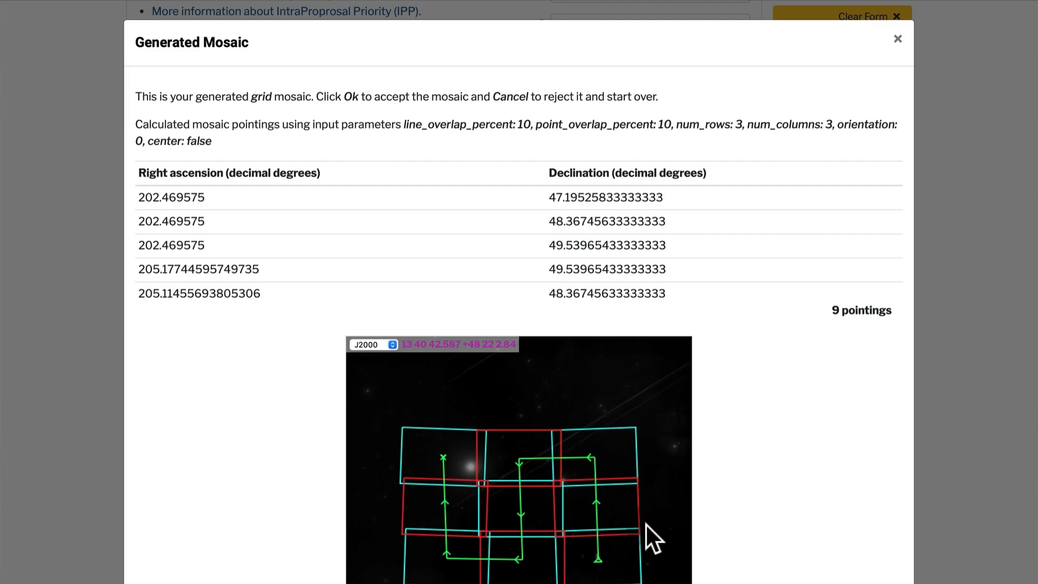
scroll(787, 482, "down", 4)
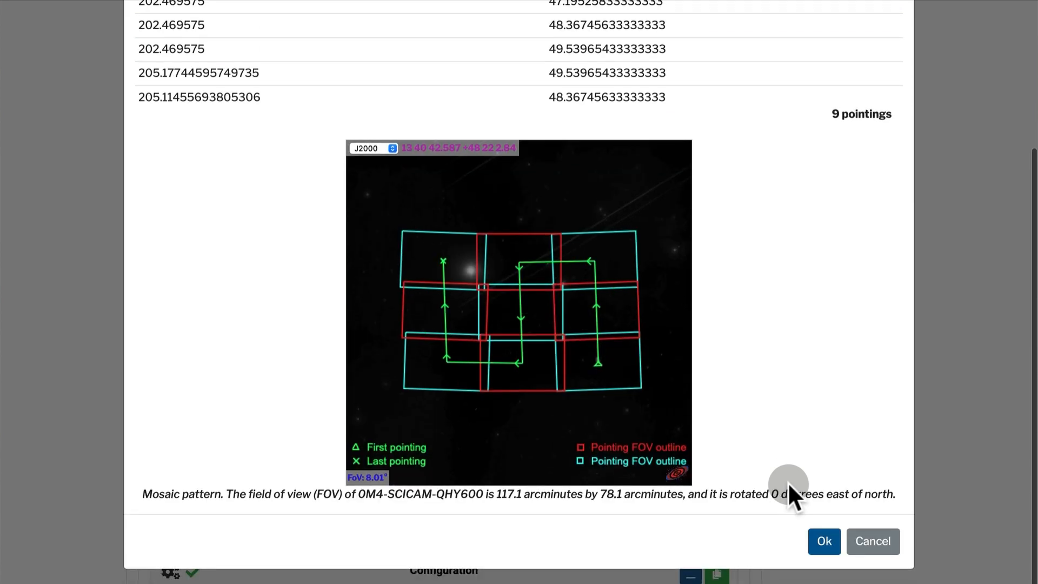
Reject the generated grid mosaic and set the request's mosaic to None.
left_click(873, 539)
left_click(685, 246)
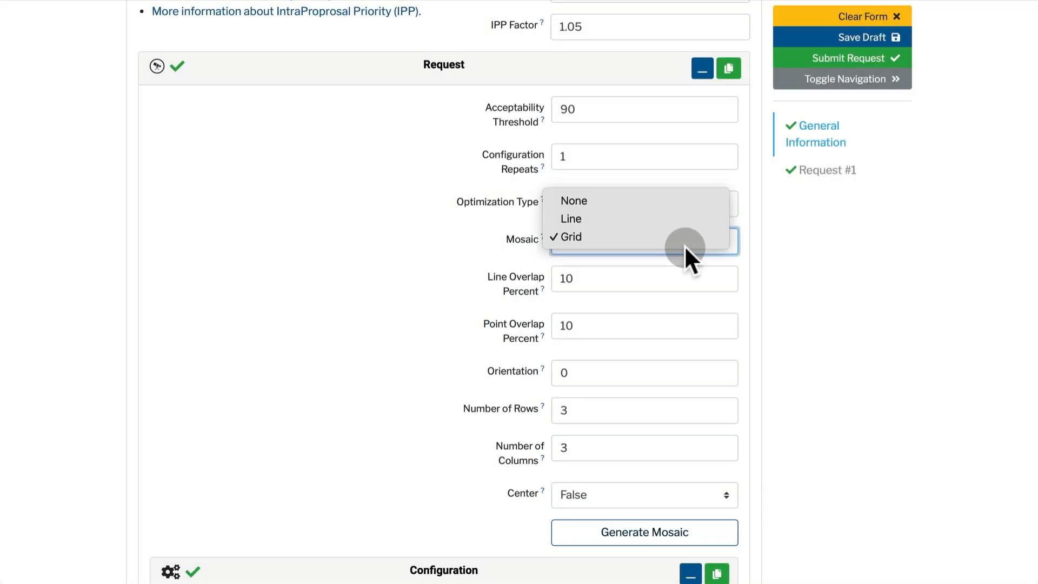
left_click(667, 200)
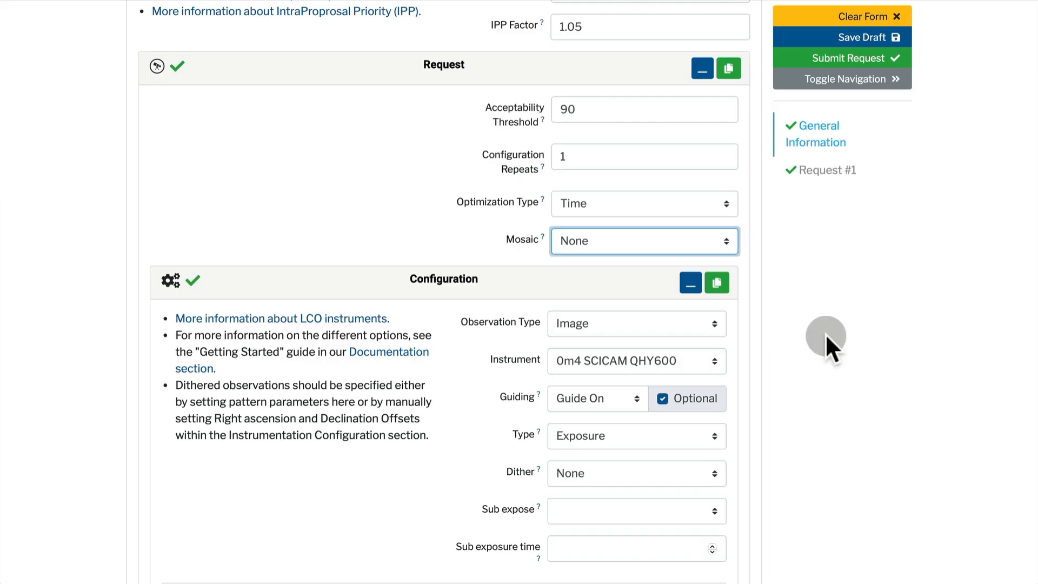
Check the available observation types in the Configuration section.
scroll(825, 334, "down", 2)
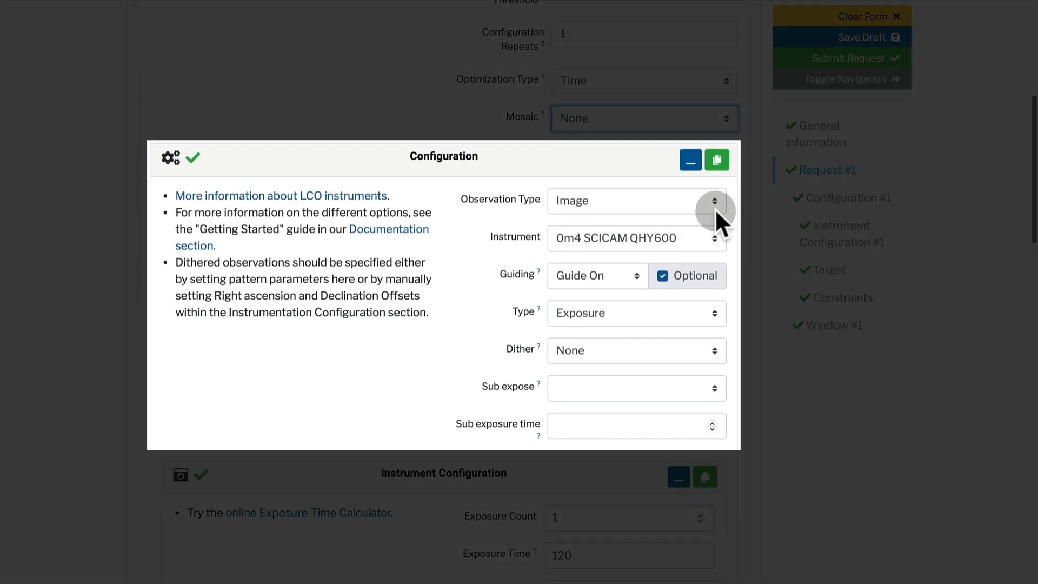
left_click(715, 201)
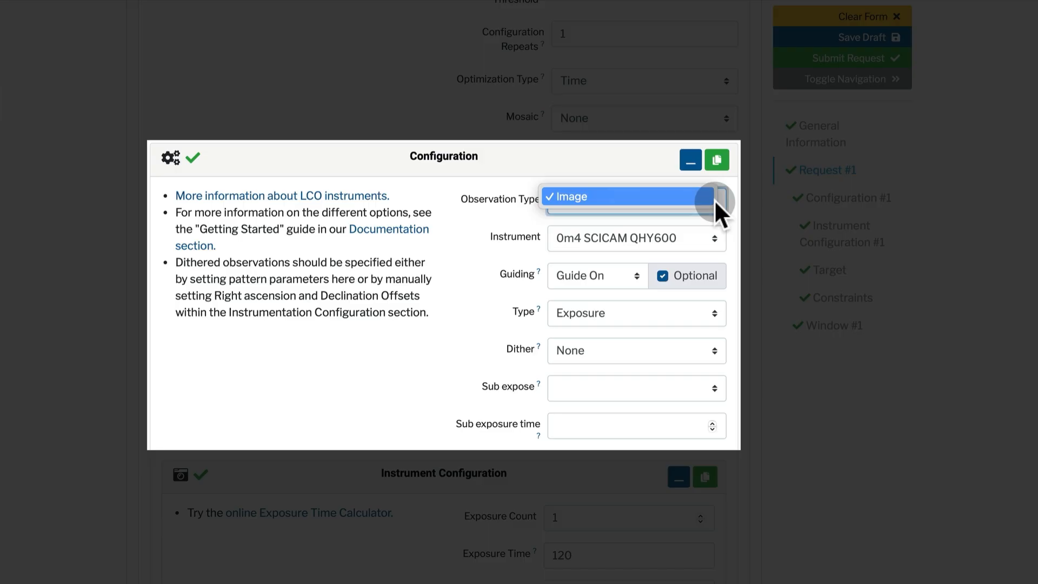
left_click(715, 200)
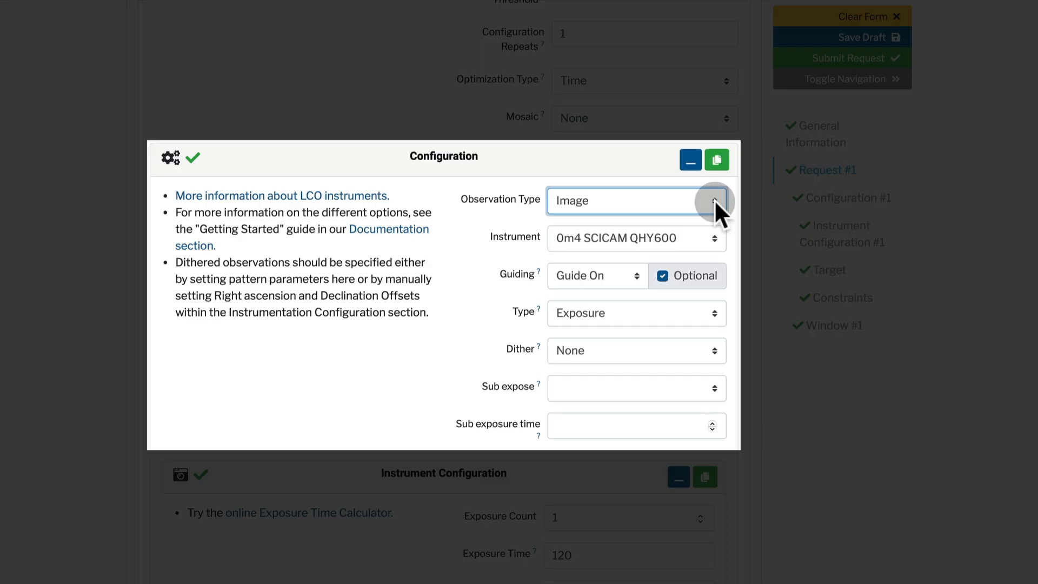
Check the configuration's guiding and exposure type choices, and review the Constraints and Window sections.
left_click(637, 276)
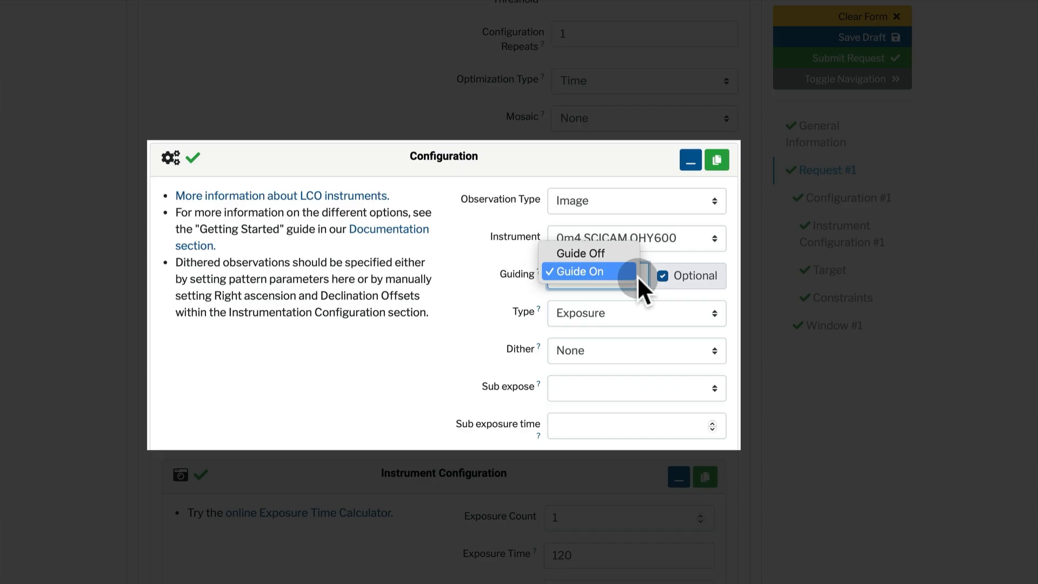
left_click(637, 275)
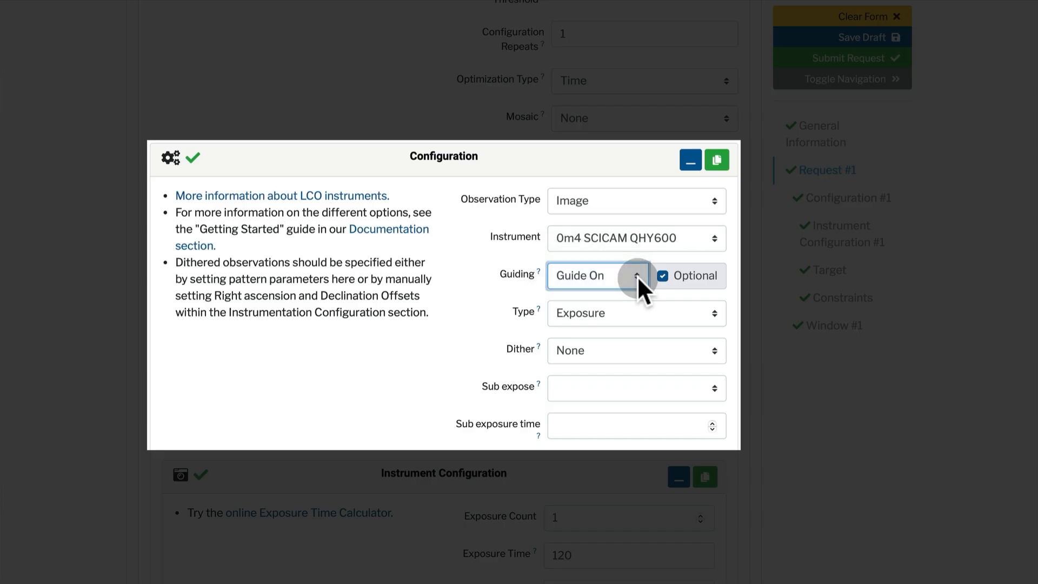
left_click(712, 318)
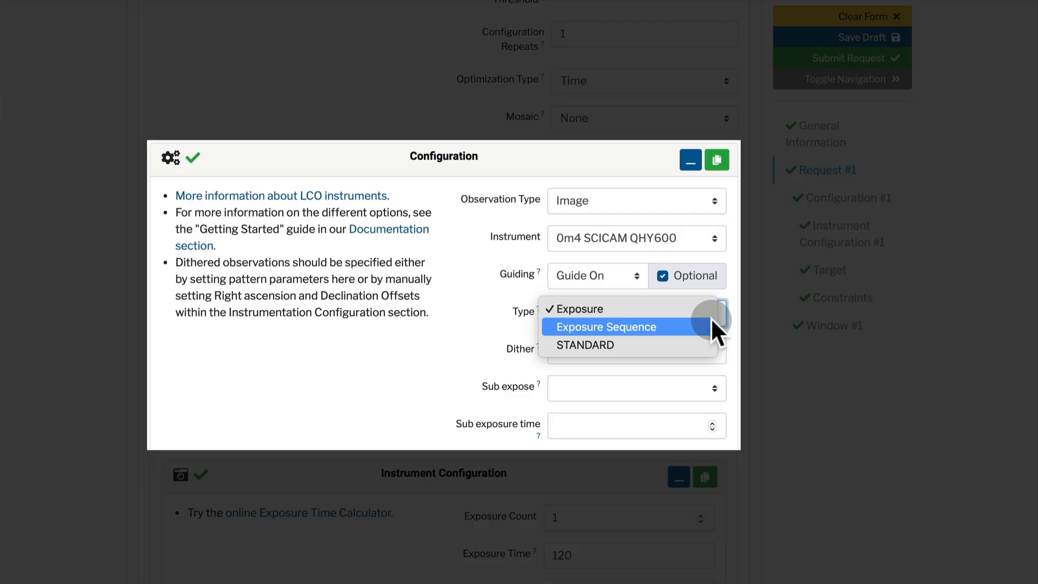
left_click(739, 306)
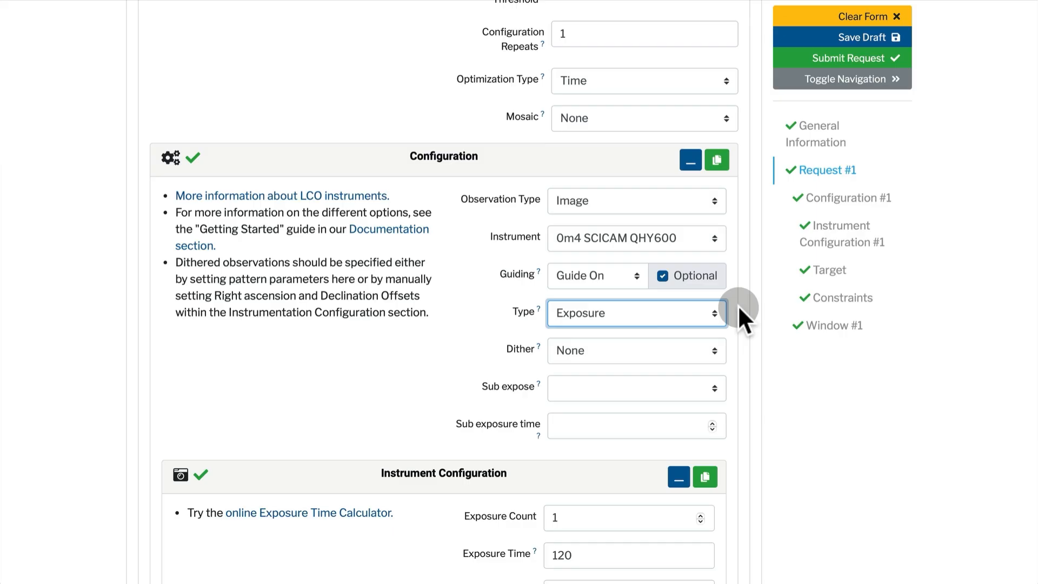
scroll(733, 334, "down", 15)
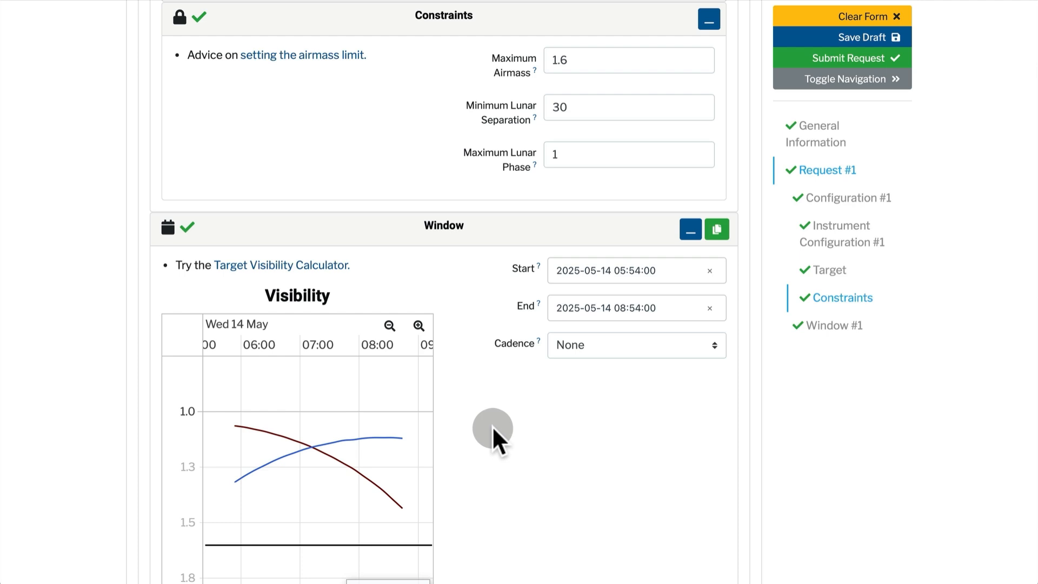
scroll(497, 428, "down", 1)
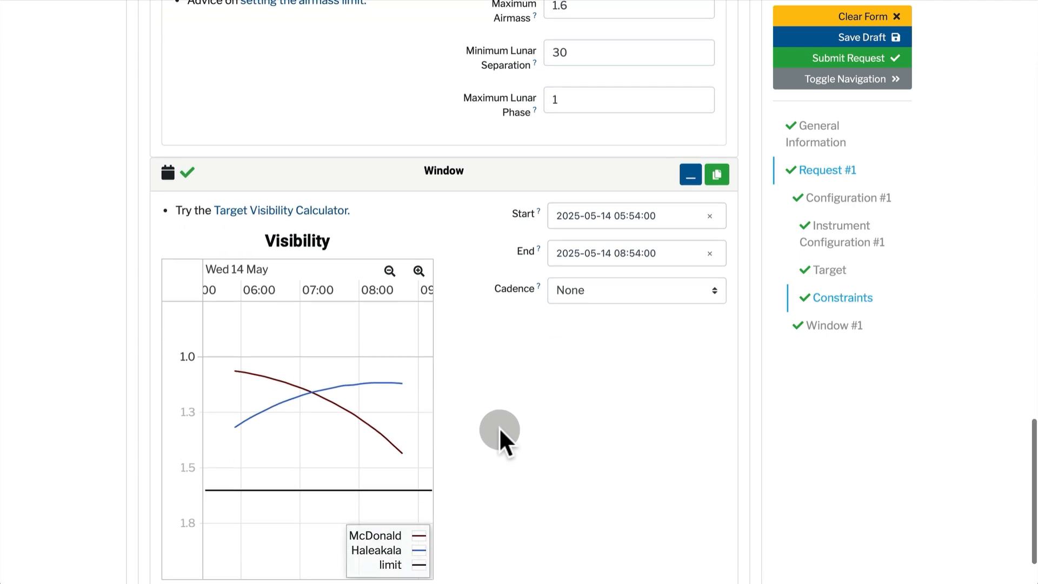
scroll(498, 427, "up", 12)
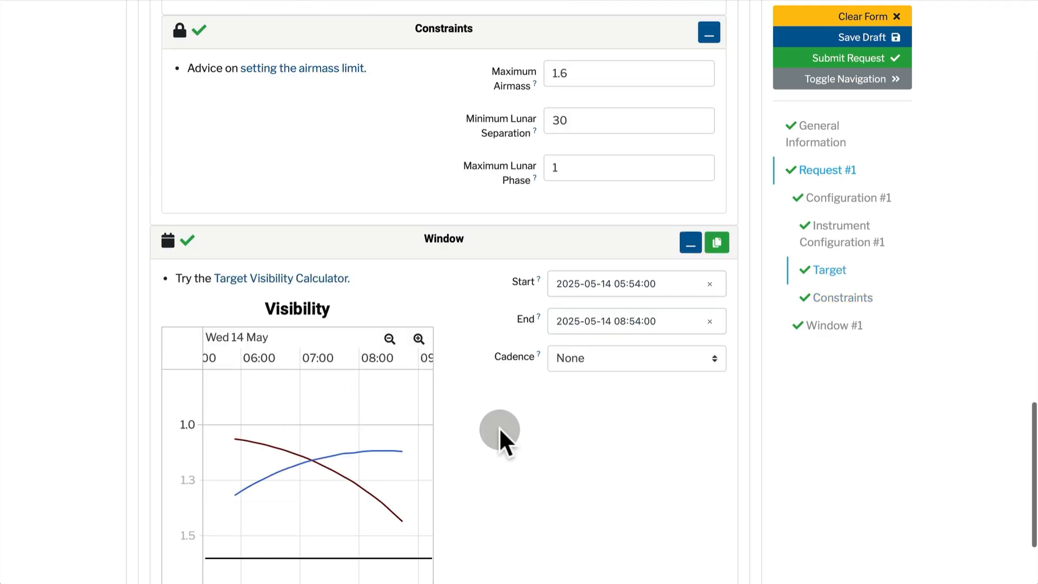
scroll(498, 427, "up", 5)
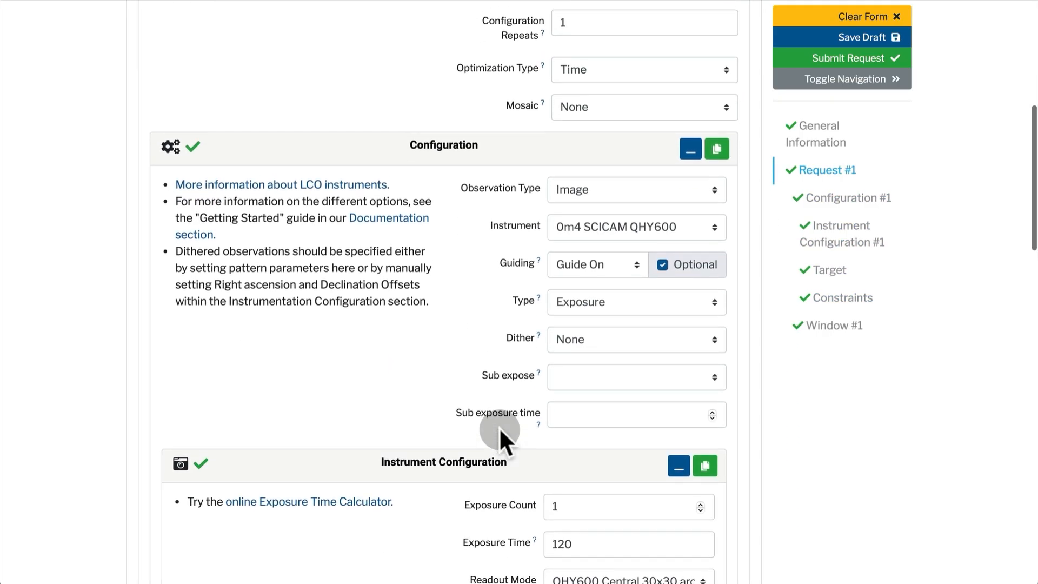
Try the Exposure Sequence type with a duration of 7200, and set the configuration type back to Exposure.
left_click(709, 305)
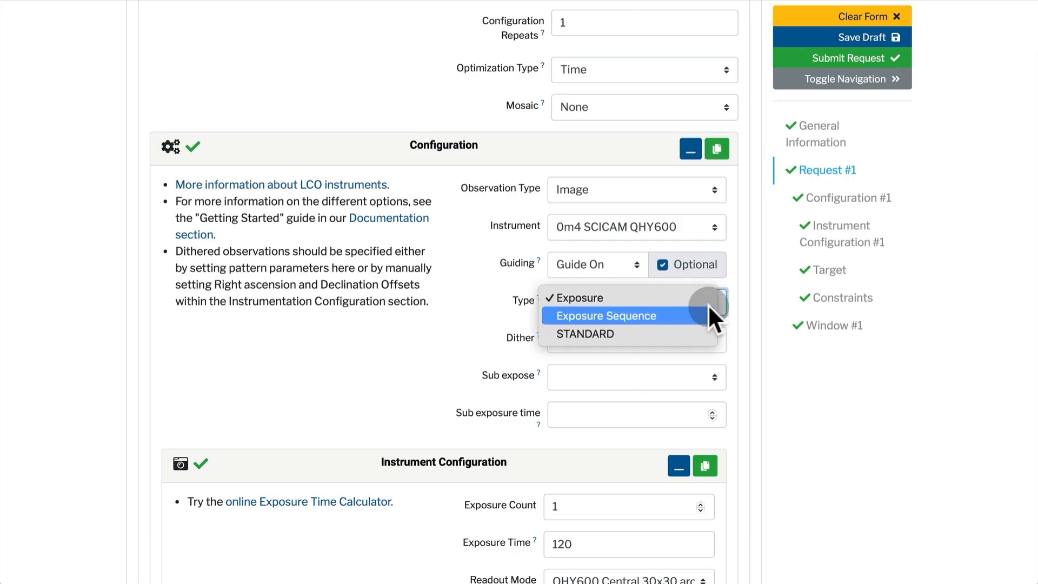
left_click(688, 316)
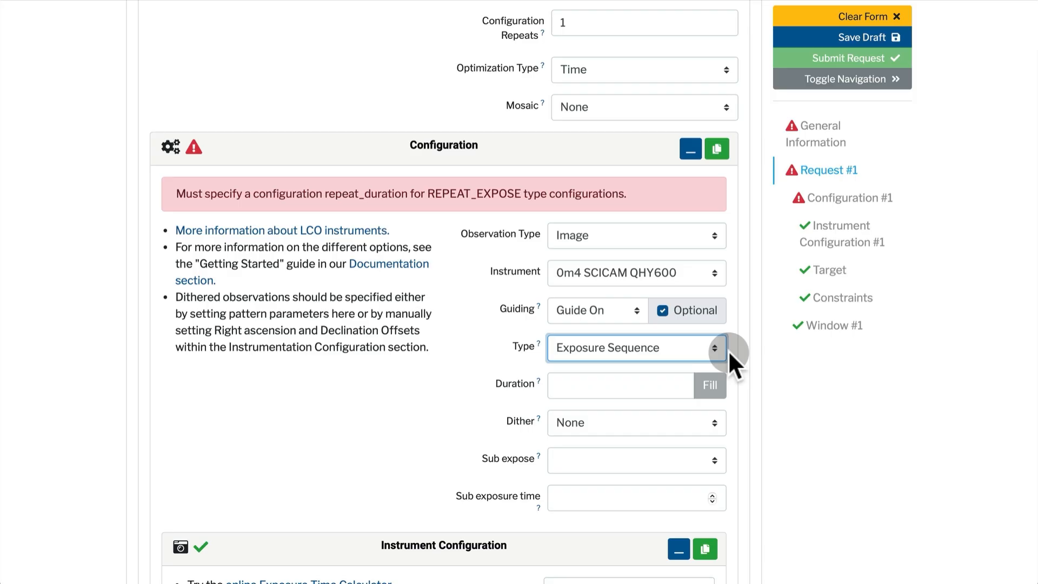
scroll(728, 350, "down", 1)
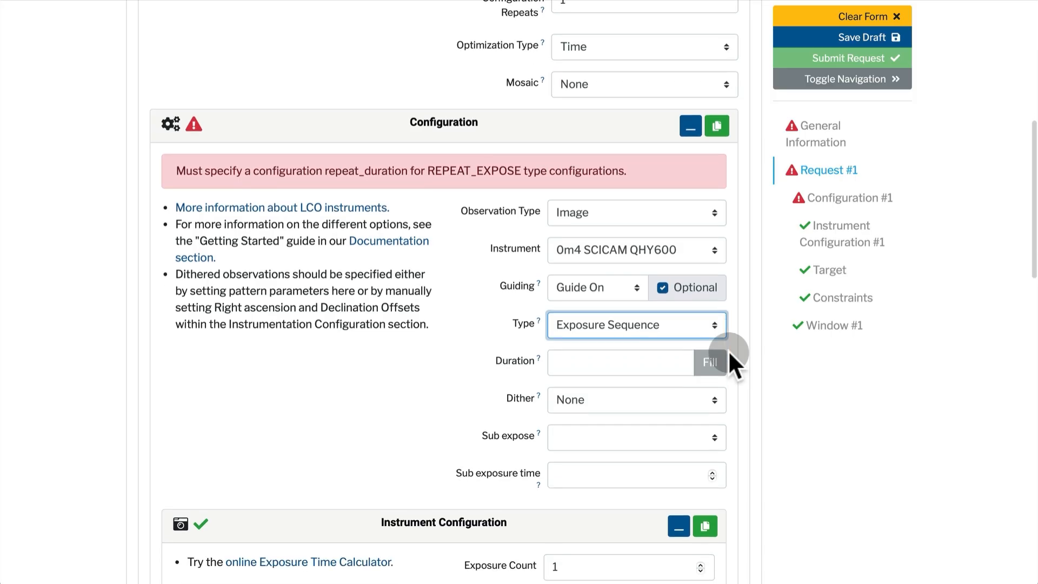
left_click(633, 364)
type("7200")
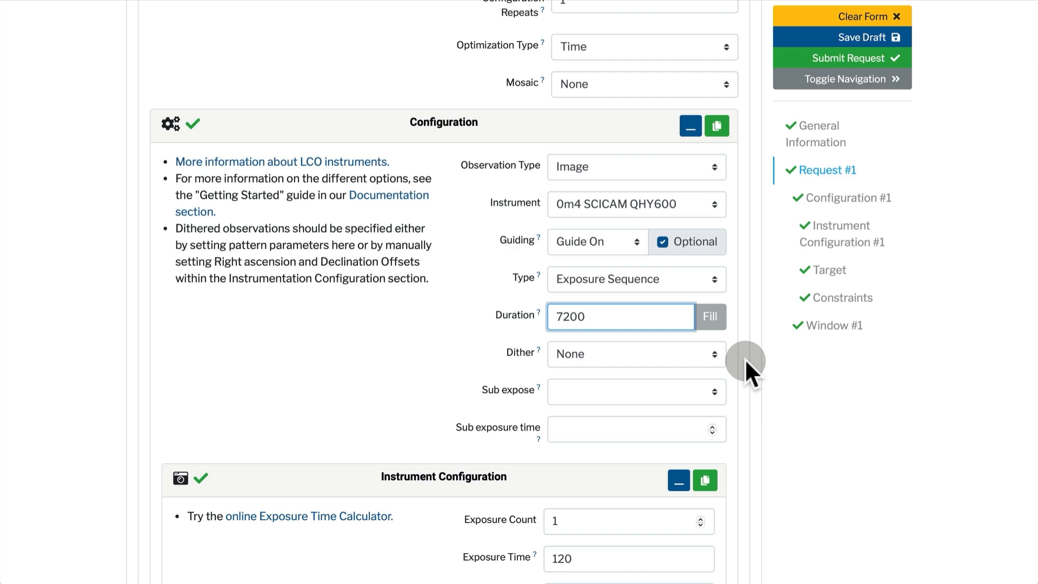
left_click(714, 279)
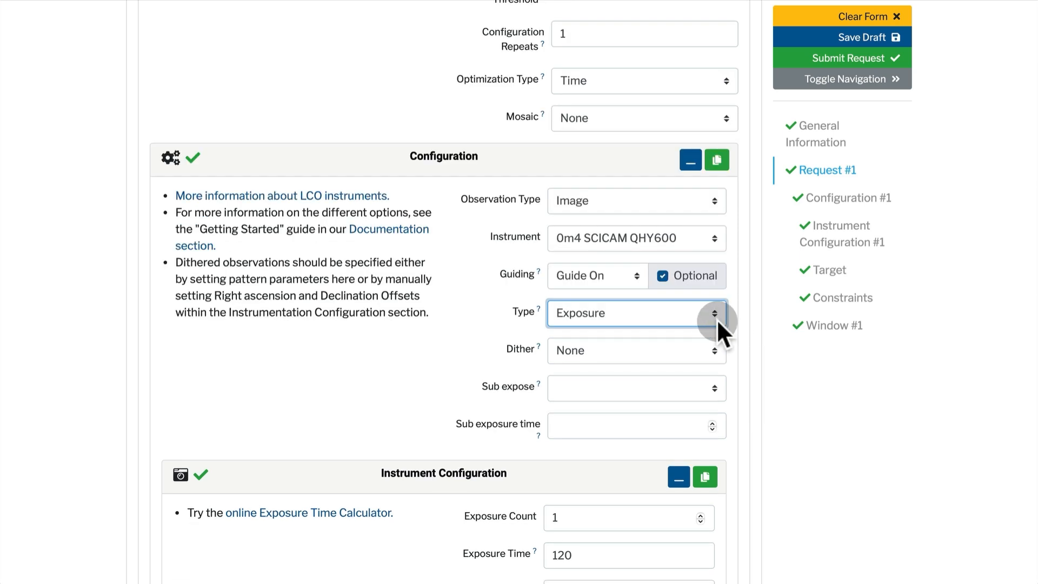
Set the configuration's dither to Line, generate it, examine the pointing pattern and dismiss the preview.
left_click(702, 350)
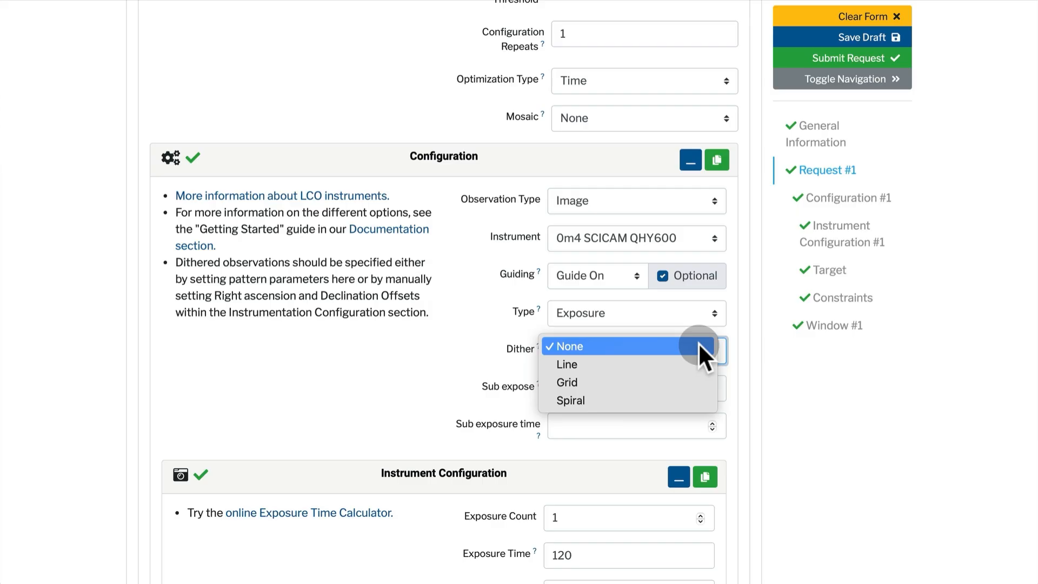
left_click(706, 366)
scroll(741, 416, "down", 2)
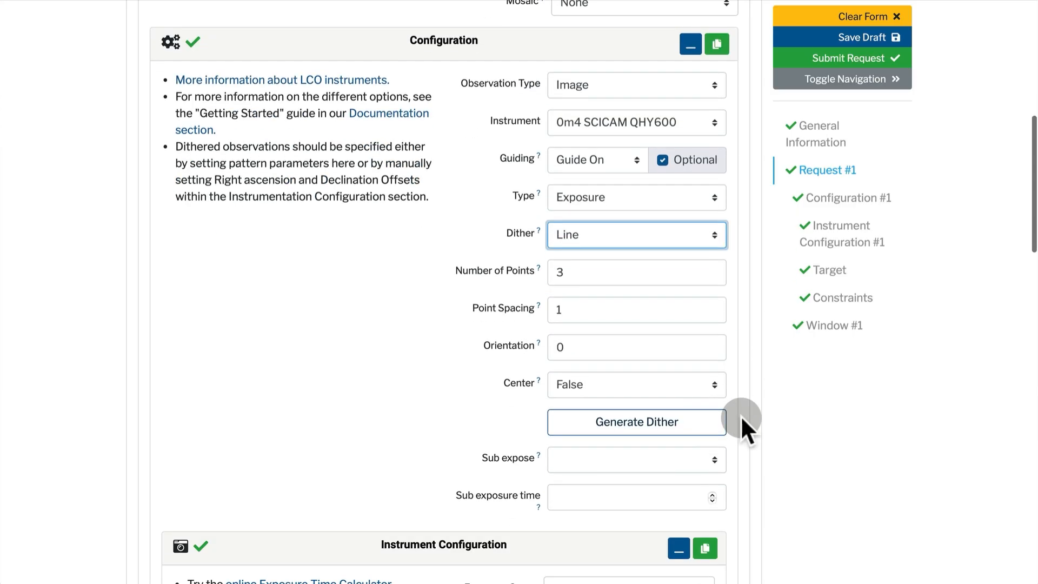
left_click(673, 426)
scroll(887, 435, "down", 3)
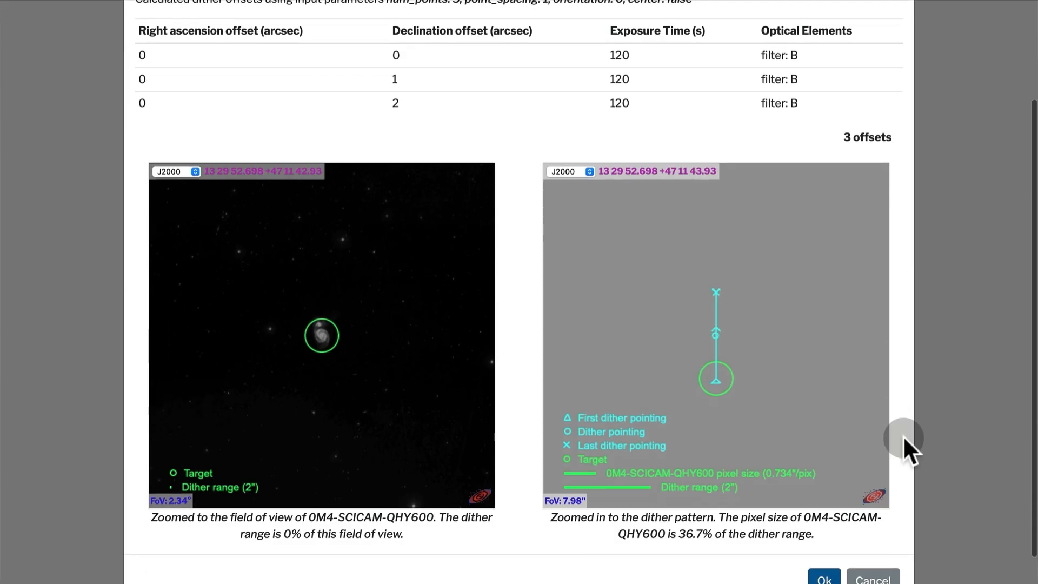
key("Escape")
Switch the dither to Grid, generate the pattern with 3 rows and 3 columns, and dismiss its preview.
left_click(701, 238)
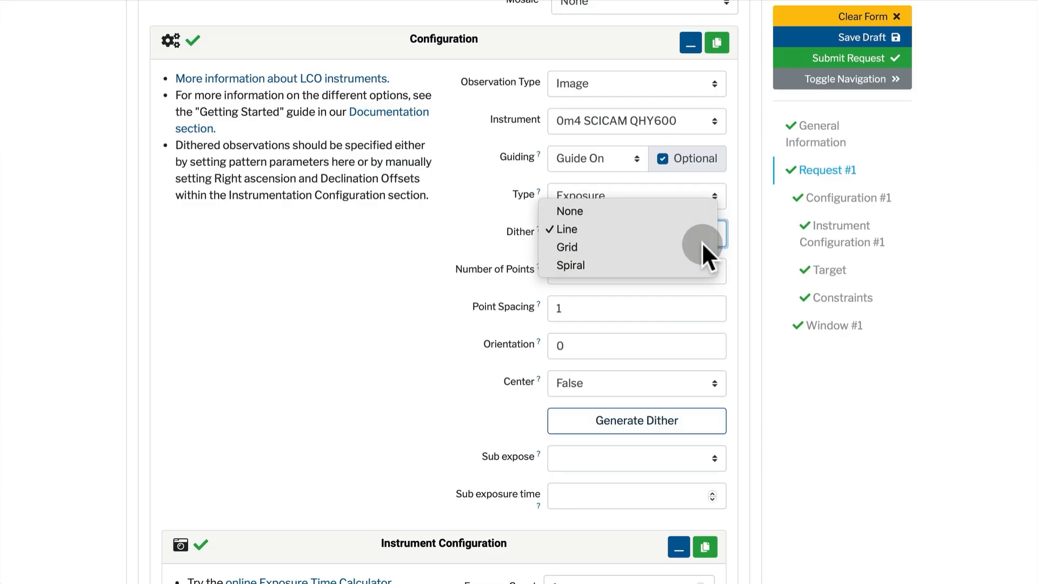
left_click(703, 246)
left_click(667, 508)
scroll(864, 467, "down", 3)
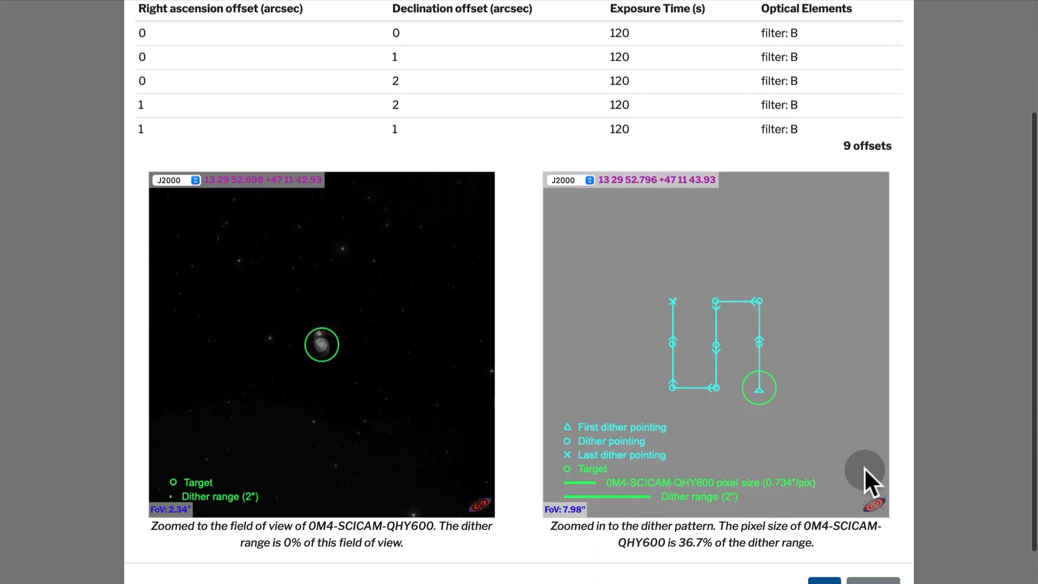
left_click(952, 456)
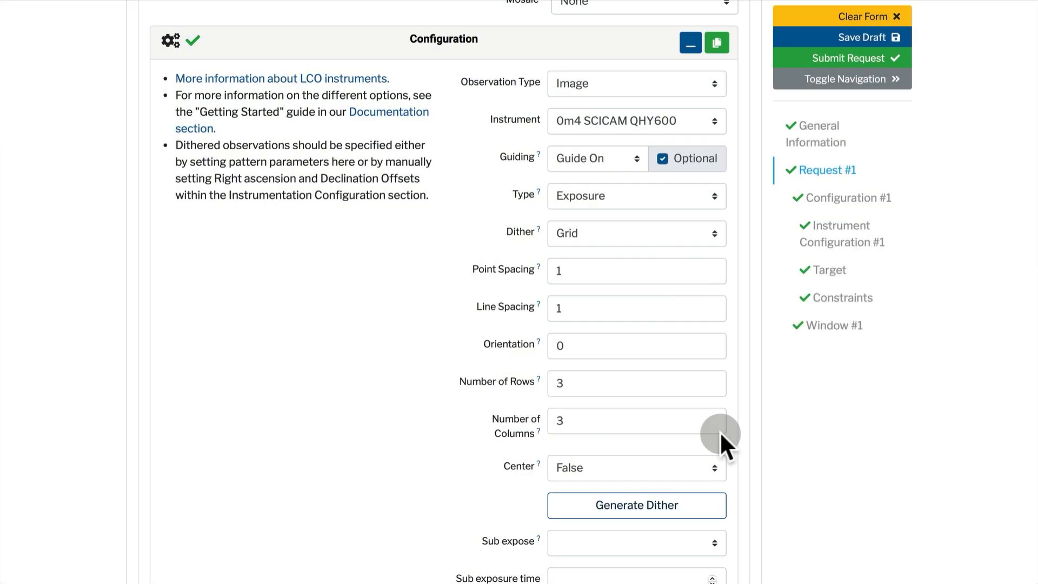
Generate and examine a Spiral dither, dismiss its preview, and set the configuration's dither back to None.
left_click(638, 234)
left_click(638, 244)
left_click(667, 346)
scroll(876, 410, "down", 5)
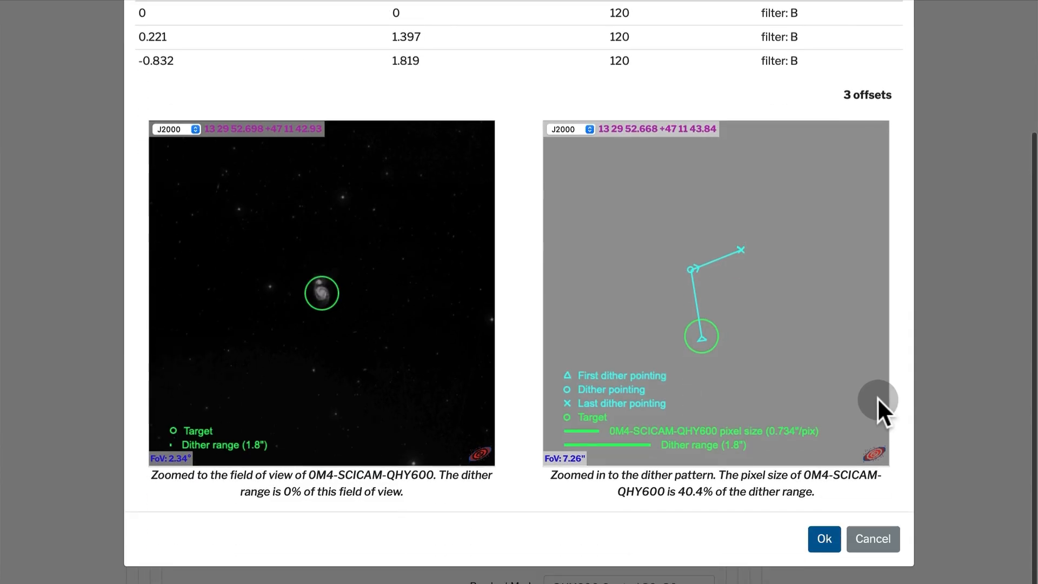
left_click(935, 398)
left_click(709, 241)
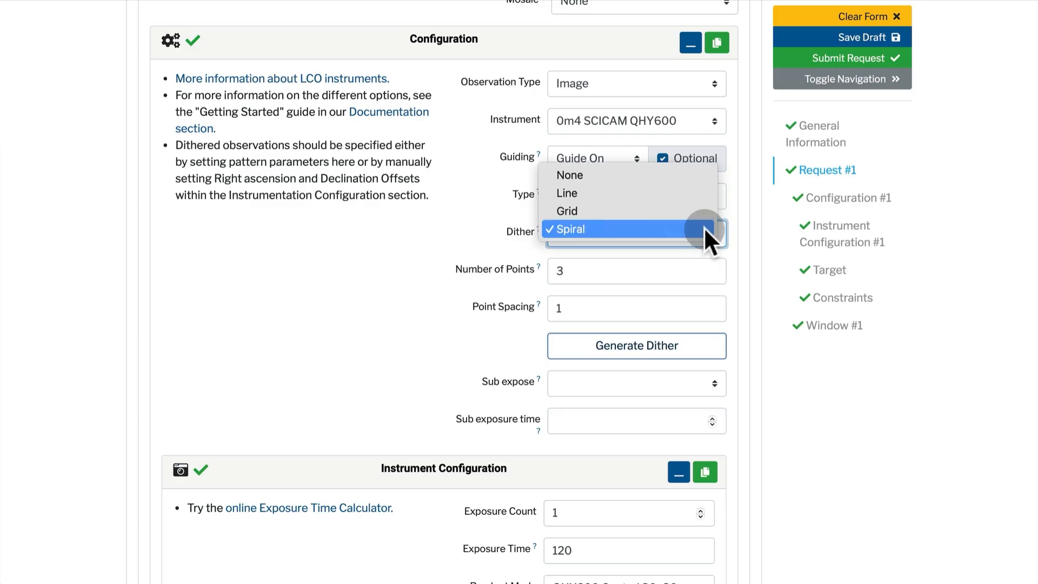
left_click(692, 172)
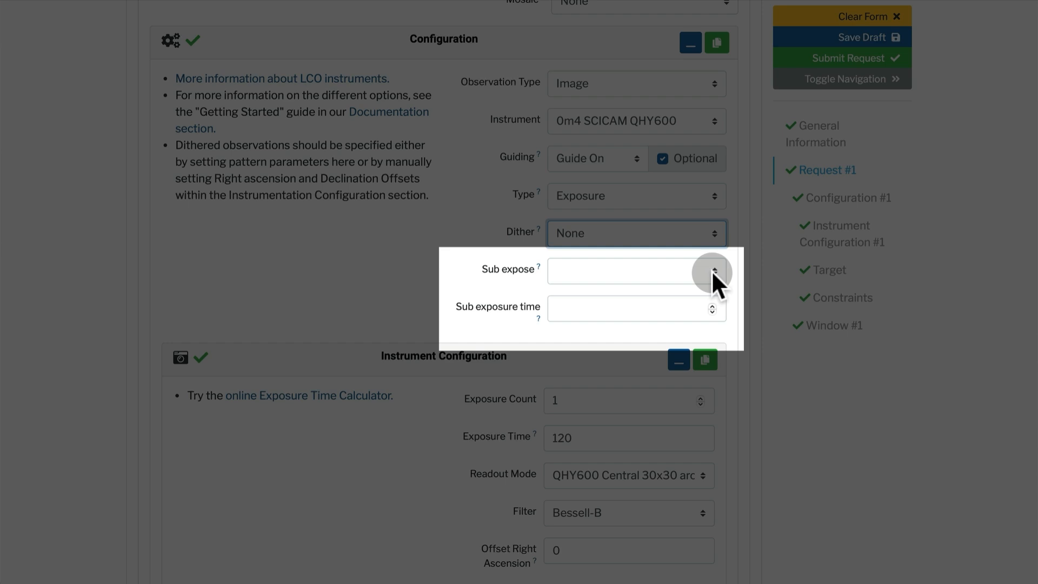
Try sub expose set to true with a sub exposure time of 30, and clear both values.
left_click(711, 270)
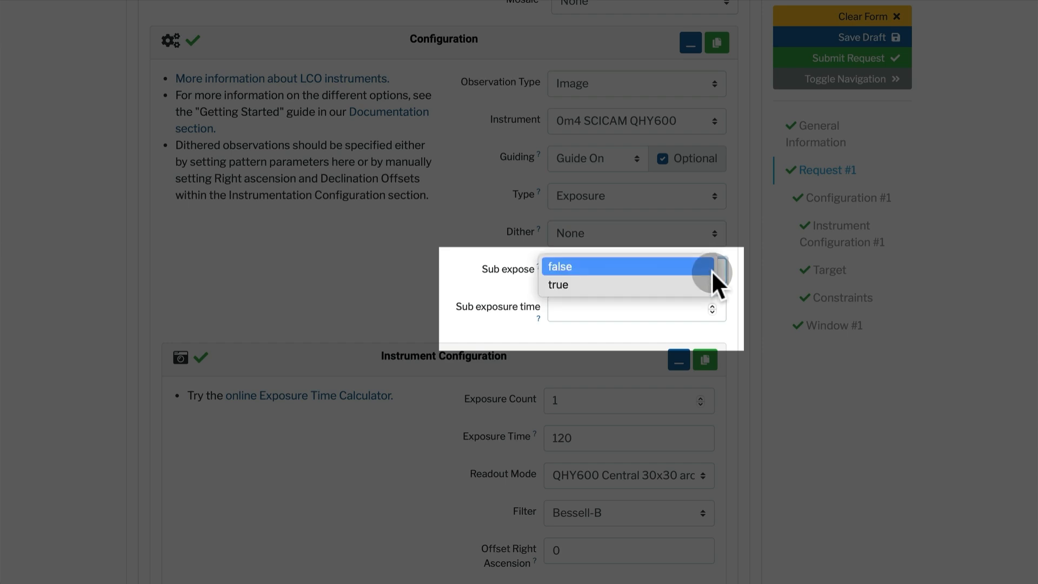
left_click(707, 279)
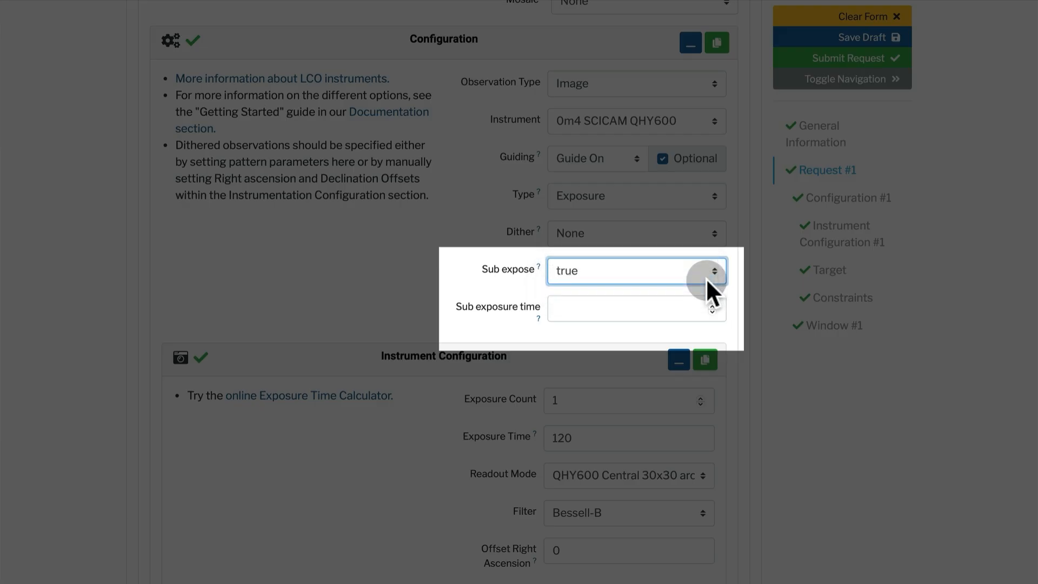
left_click(671, 312)
type("30")
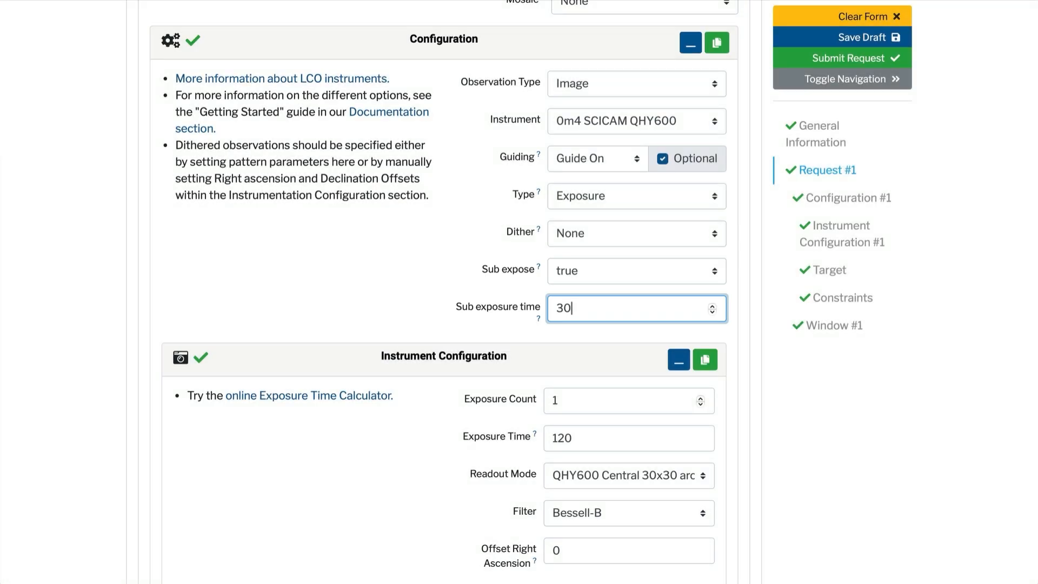
key("BackSpace")
key("BackSpace")
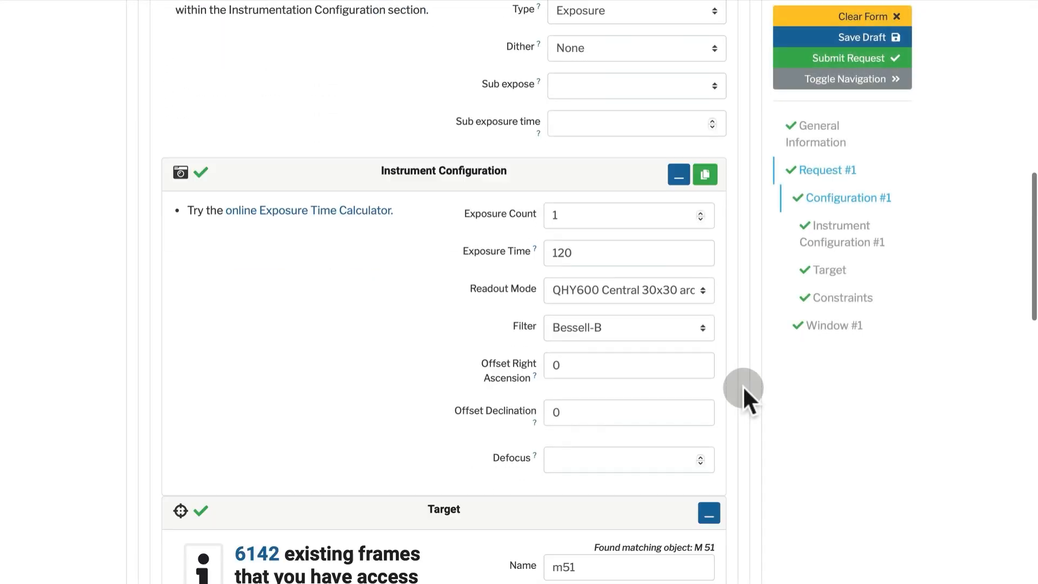
Inspect the right ascension and declination offset fields in the Instrument Configuration section.
scroll(743, 385, "down", 1)
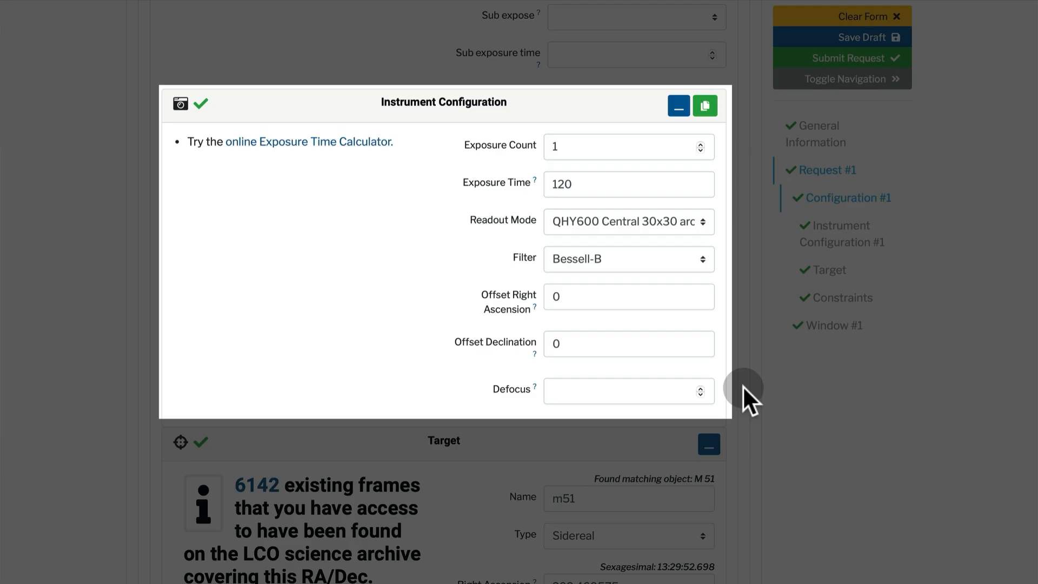
left_click(589, 302)
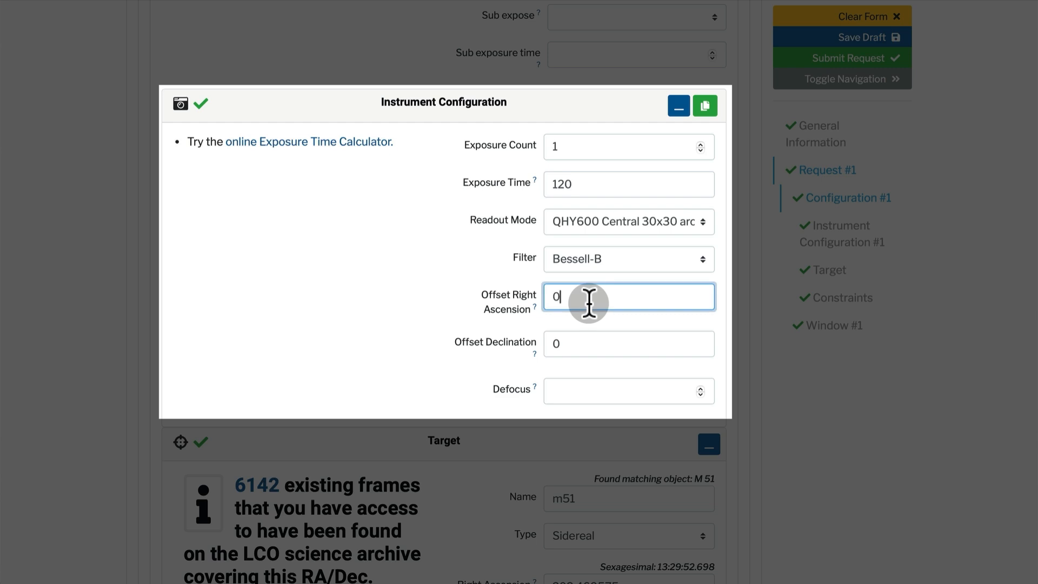
left_click(587, 347)
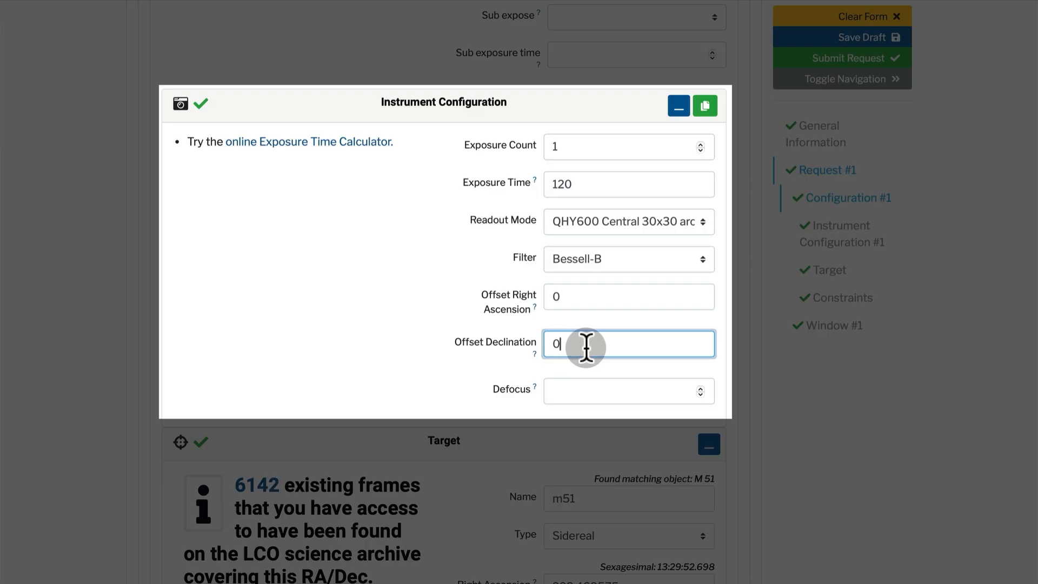
Enter a defocus of 0, step the value up and down to try positive and negative amounts, and clear the field.
left_click(578, 388)
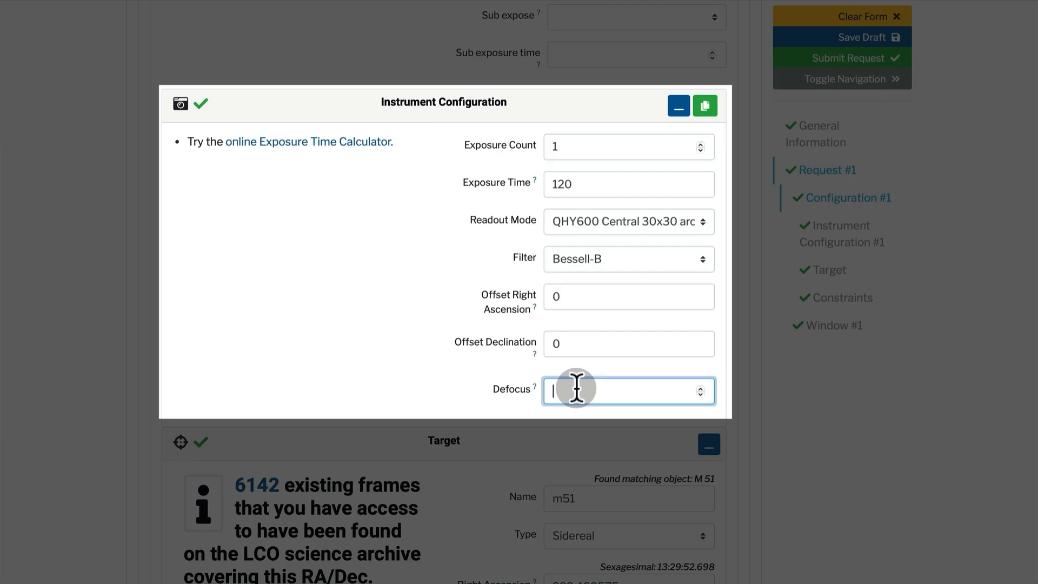
type("0")
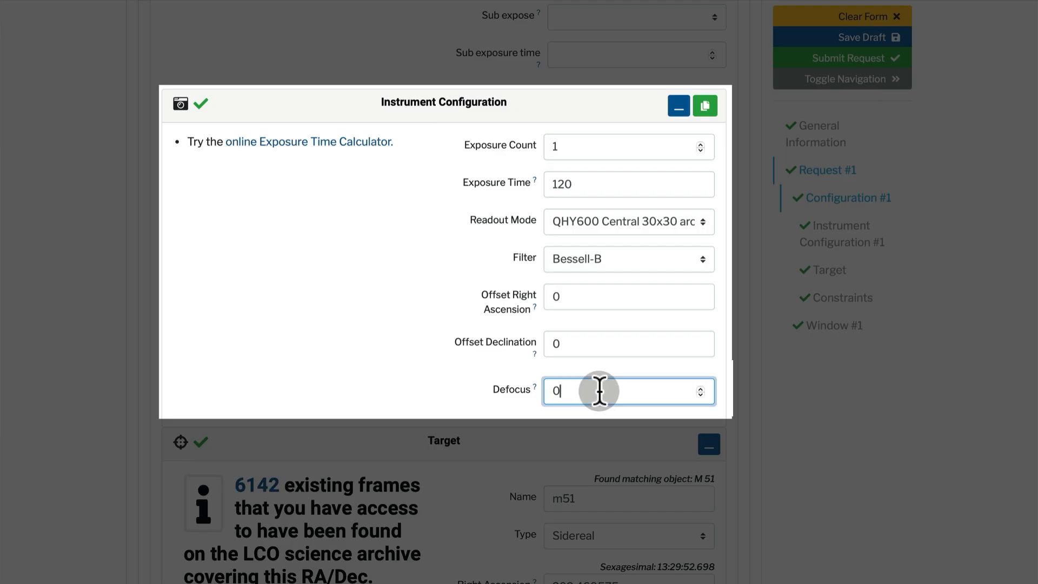
left_click(701, 387)
left_click(700, 387)
left_click(700, 387)
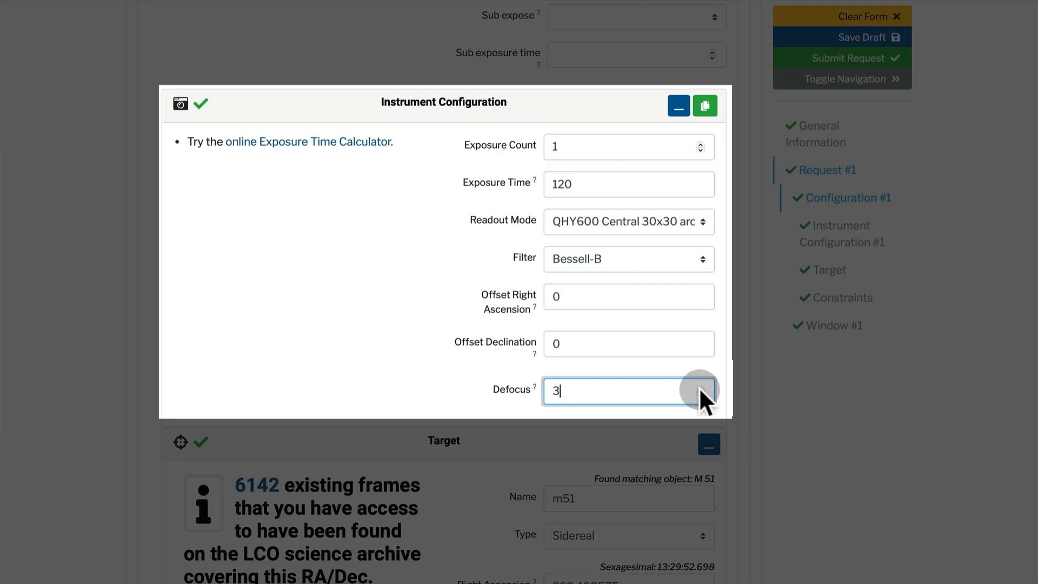
left_click(699, 388)
left_click(700, 388)
left_click(699, 391)
left_click(700, 391)
left_click(699, 391)
left_click(700, 391)
left_click(700, 391)
left_click(700, 391)
left_click(700, 391)
left_click(700, 390)
left_click(700, 391)
left_click(699, 390)
left_click(699, 387)
left_click(700, 388)
key("BackSpace")
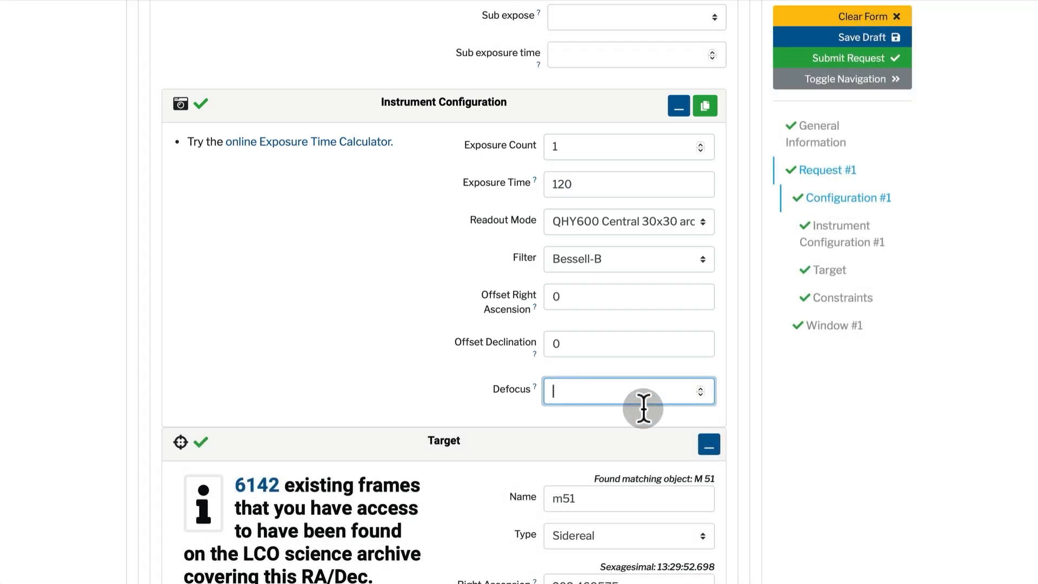
Set the target type to Non-Sidereal and look over the orbital element fields of the MPC Minor Planet scheme.
scroll(767, 455, "down", 1)
scroll(768, 456, "down", 6)
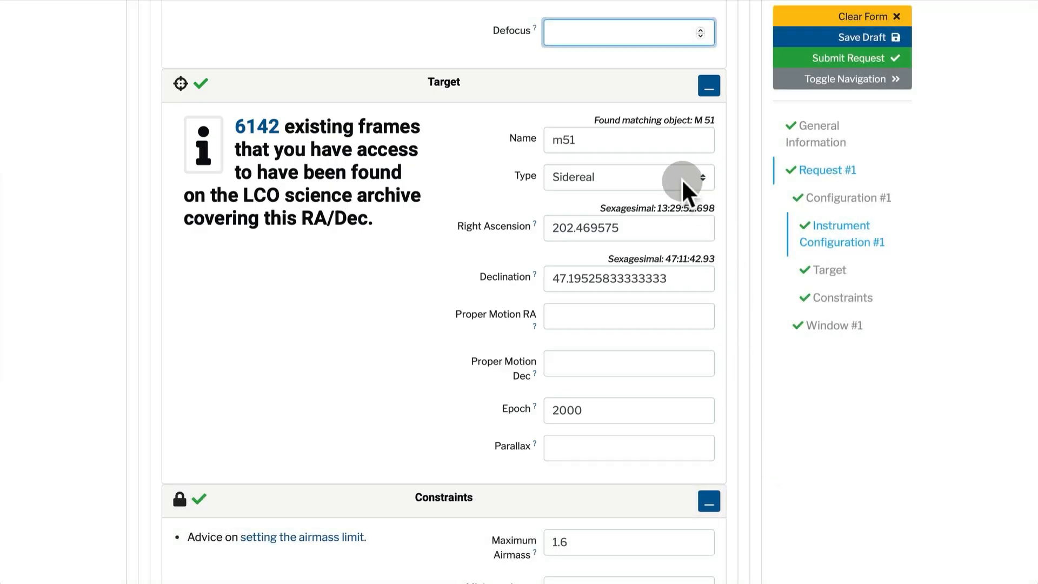
left_click(681, 178)
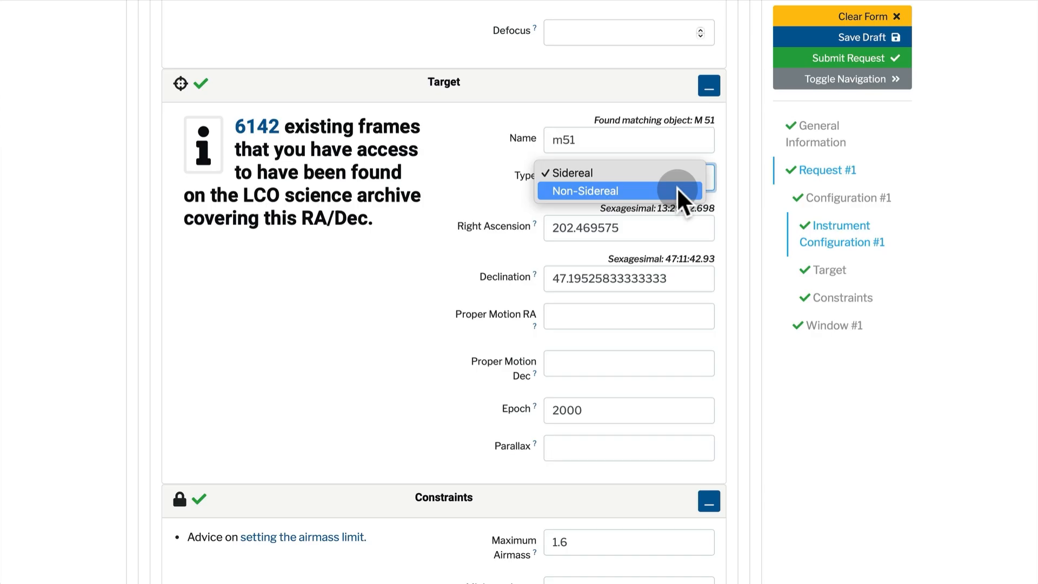
left_click(676, 191)
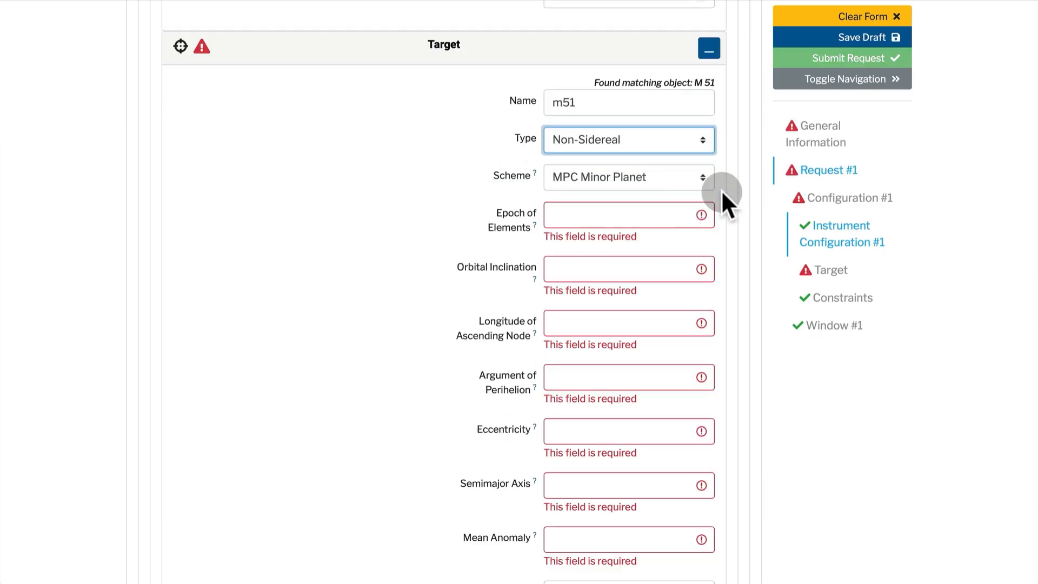
scroll(721, 193, "down", 2)
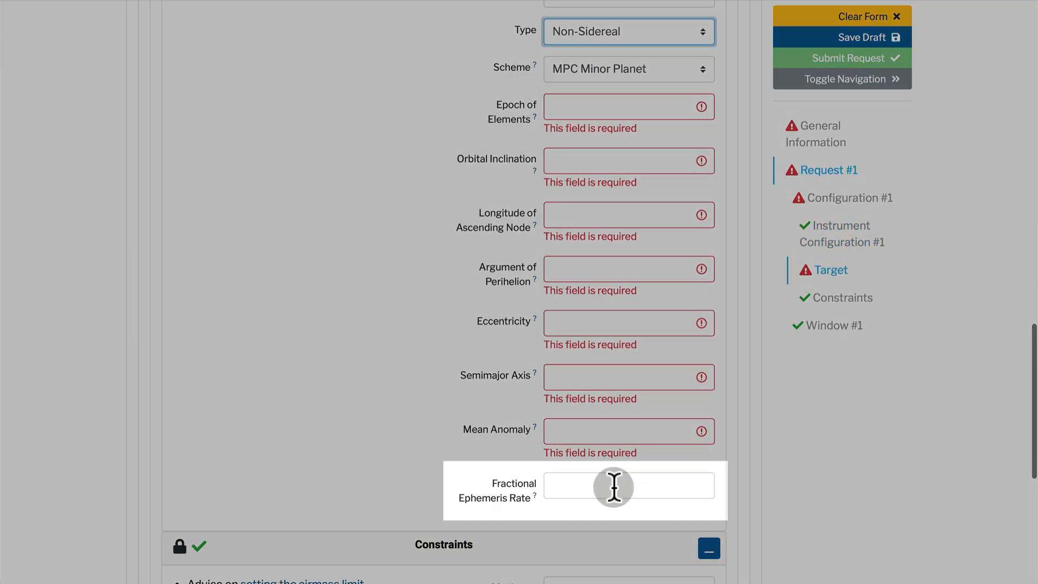
Try fractional ephemeris rates of 0, 1 and 0.5 for the non-sidereal target, and clear the field.
left_click(613, 487)
type("0")
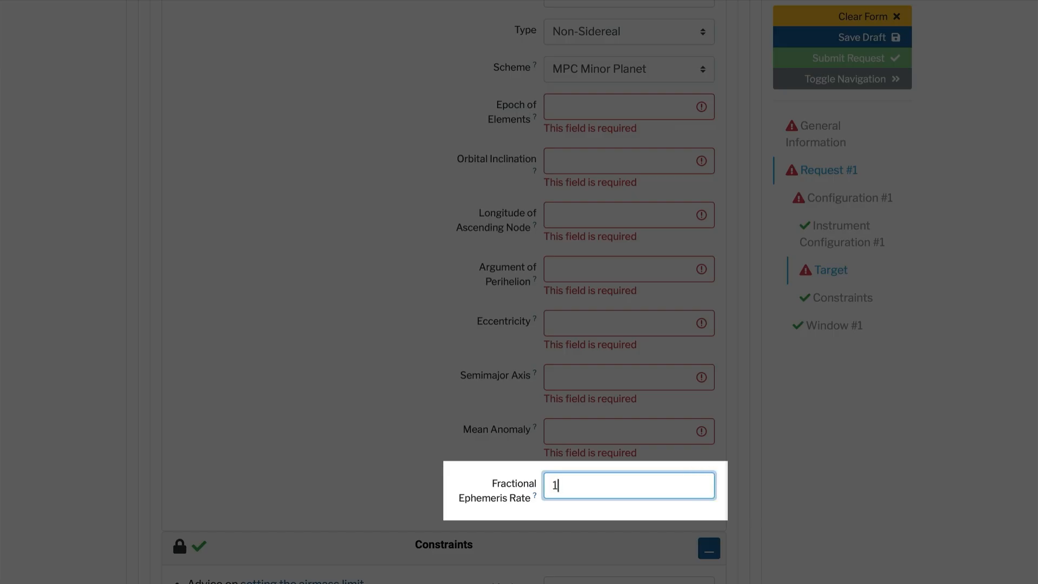
type("0.5")
key("BackSpace")
key("BackSpace")
key("BackSpace")
Set the m51 target's type back to Sidereal.
scroll(728, 400, "up", 4)
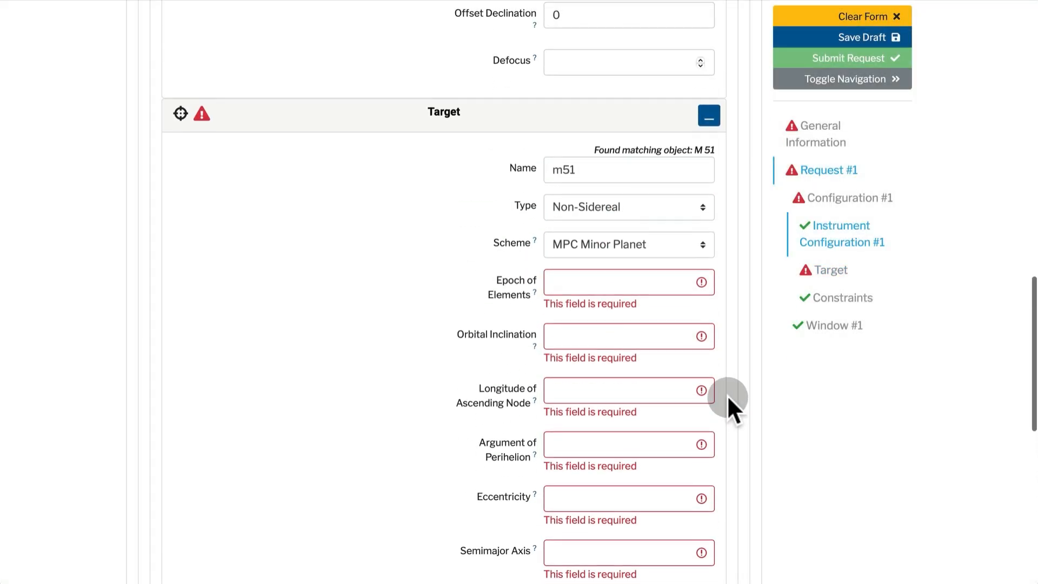
left_click(664, 227)
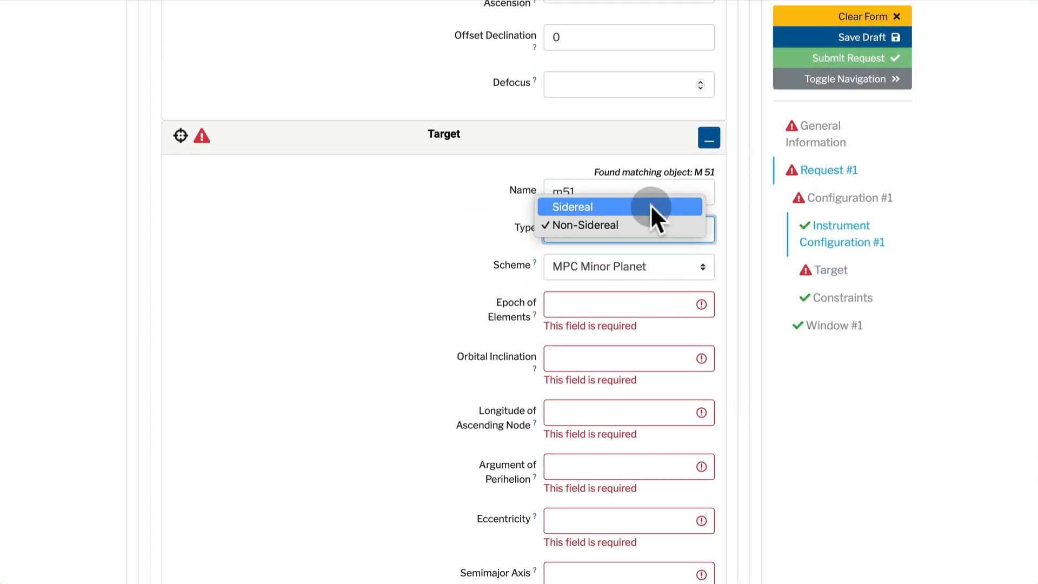
left_click(651, 206)
Inspect the sidereal target's proper motion RA, proper motion Dec, epoch and parallax fields without changing their values.
scroll(719, 271, "down", 2)
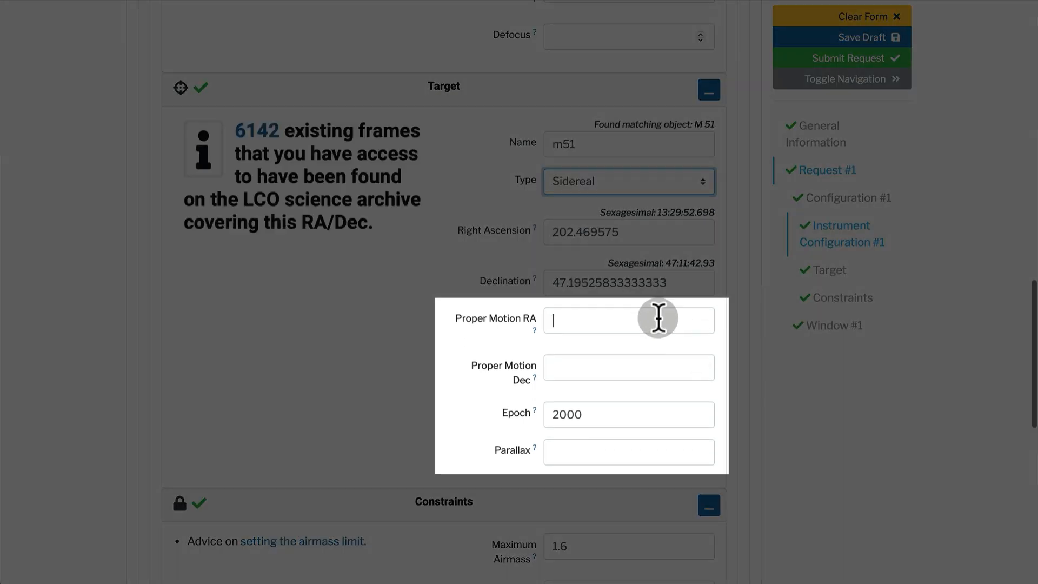
left_click(658, 319)
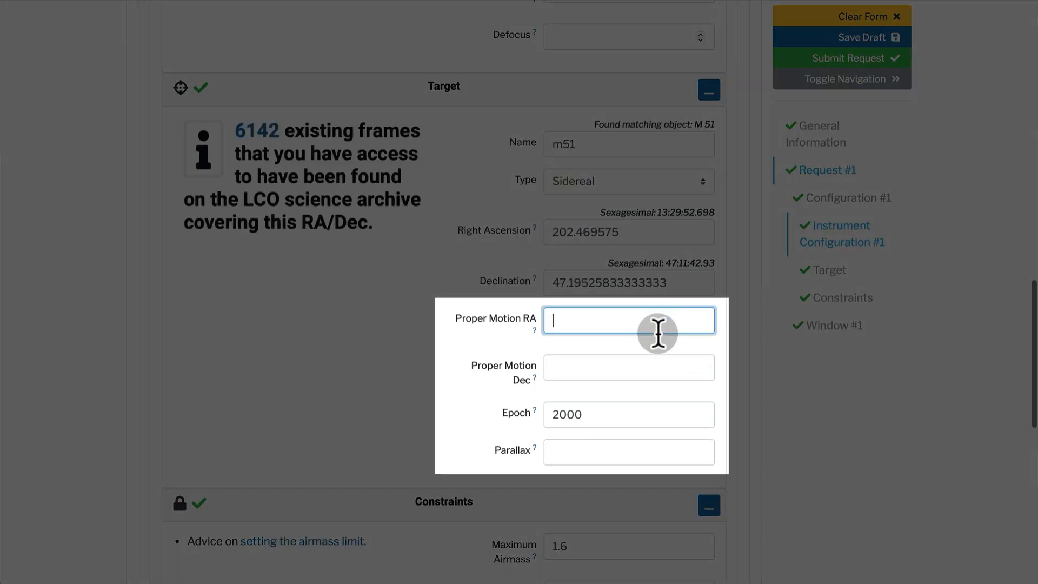
left_click(644, 365)
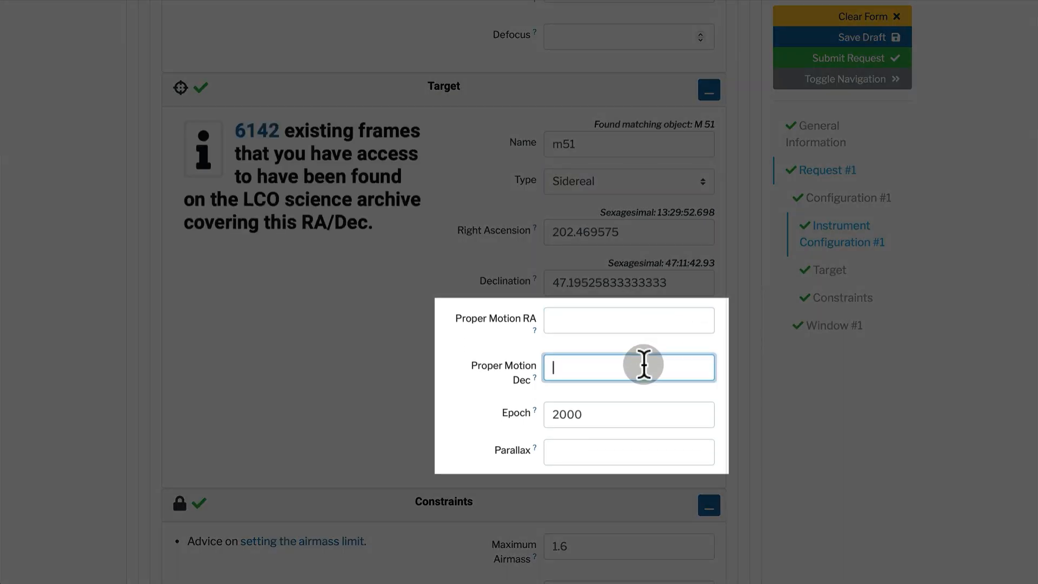
left_click(634, 406)
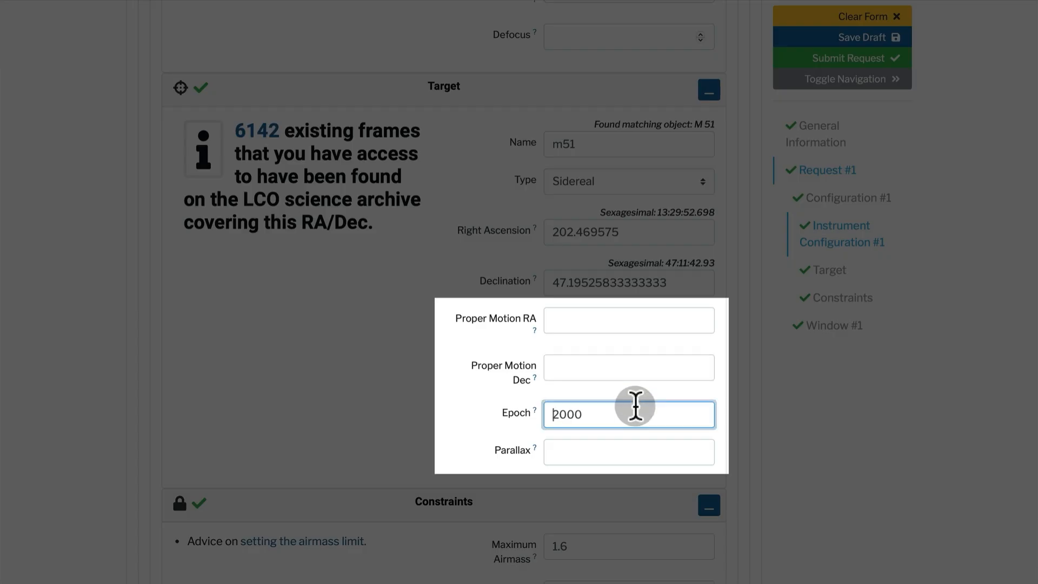
left_click(618, 442)
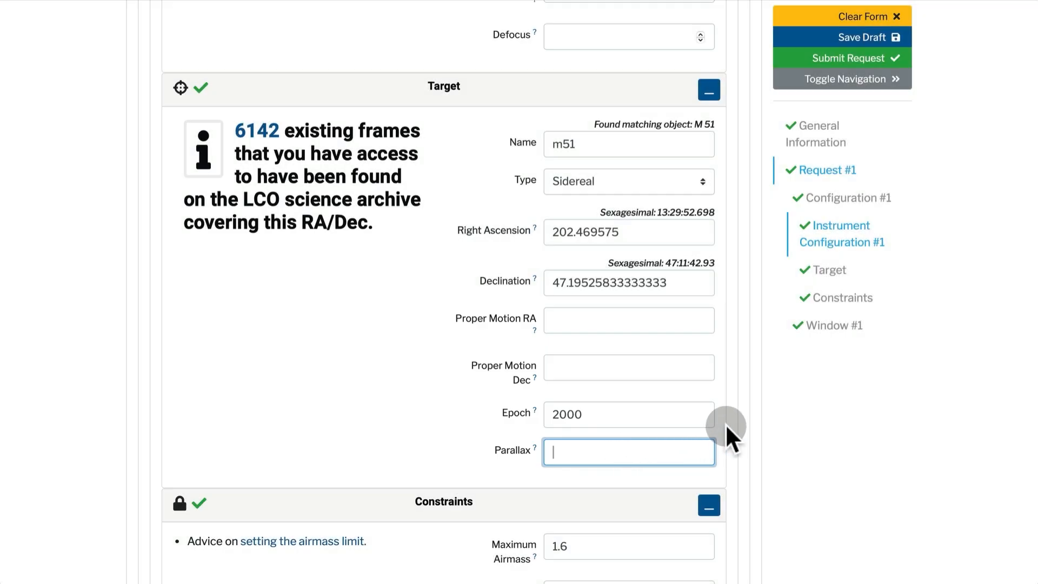
left_click(728, 426)
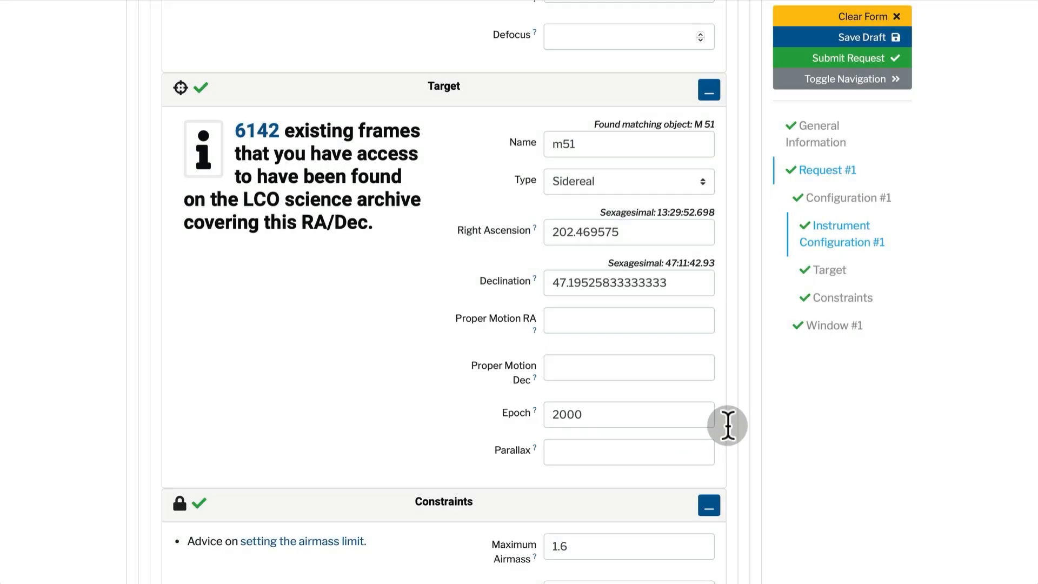